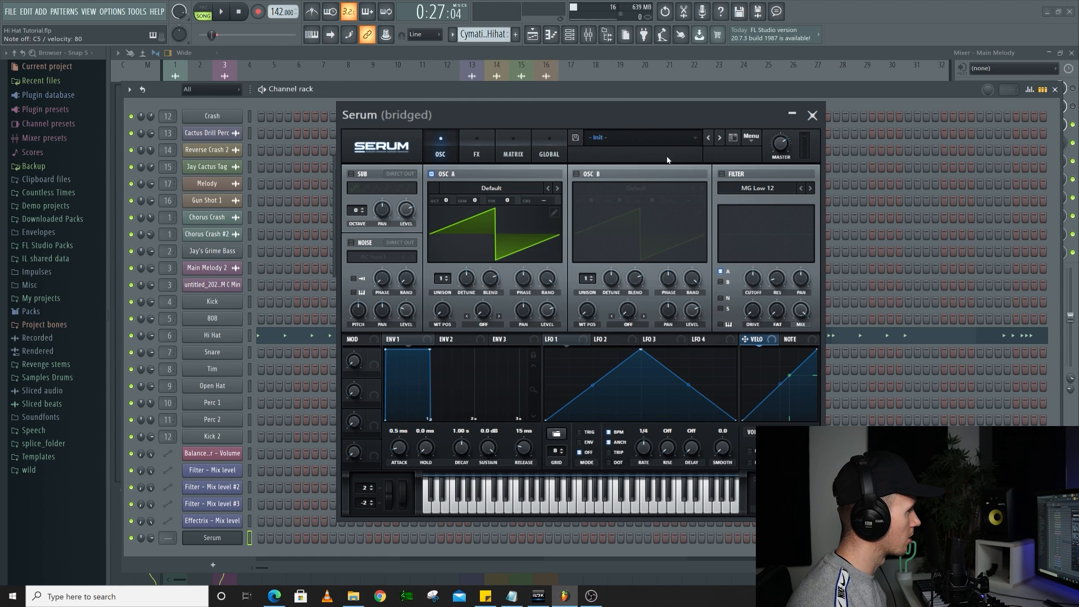
Step: Reset Serum to its init preset and turn off oscillator A
click(750, 136)
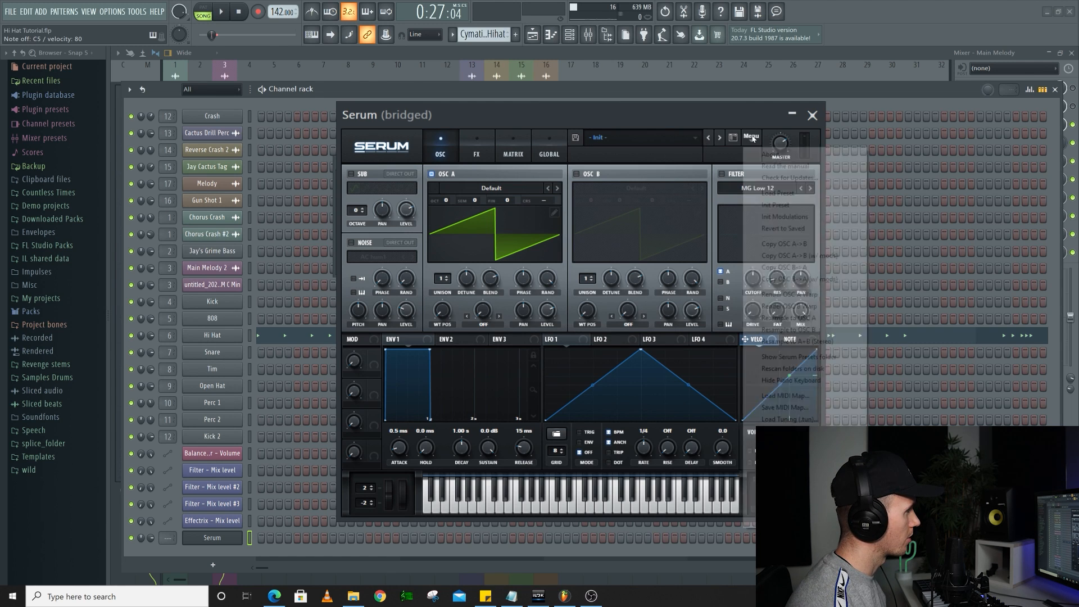
click(763, 206)
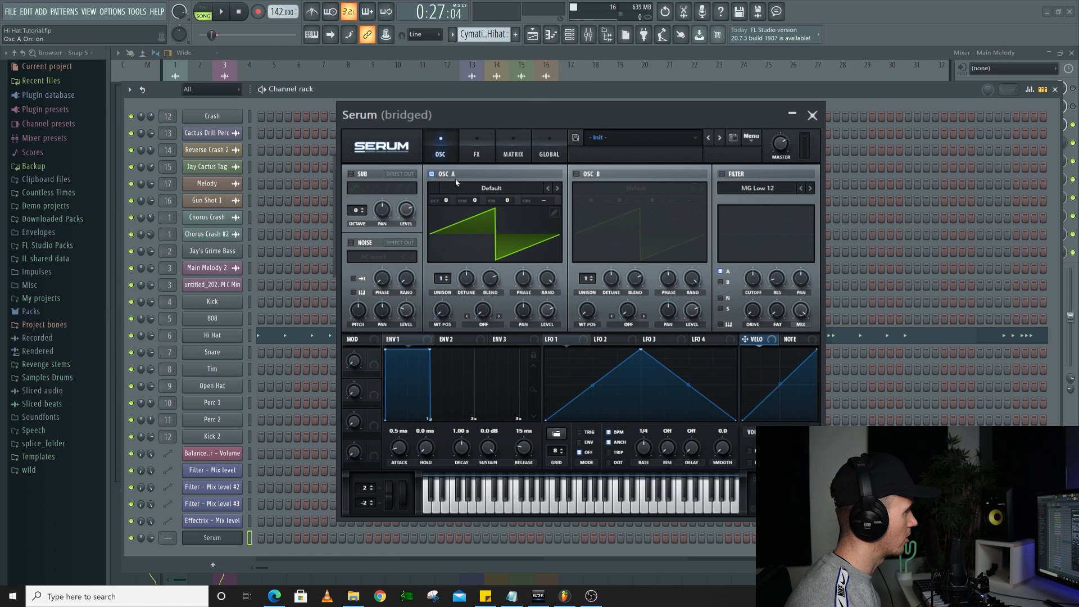
click(431, 174)
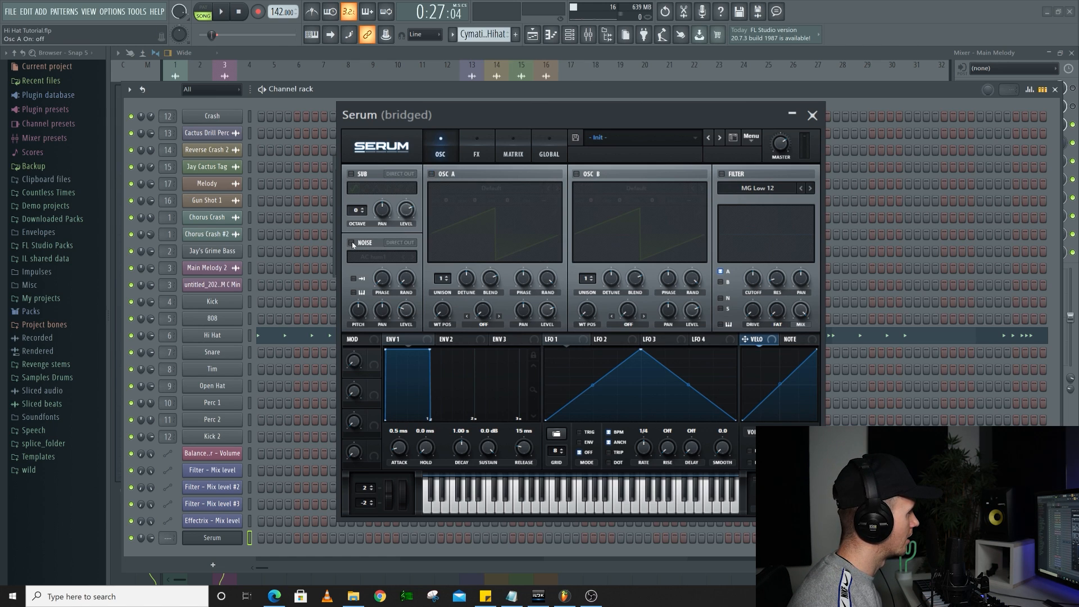
Step: Enable the noise oscillator and load the BrightWhite sound from the Analog category
click(352, 242)
click(373, 257)
mouse_move(377, 271)
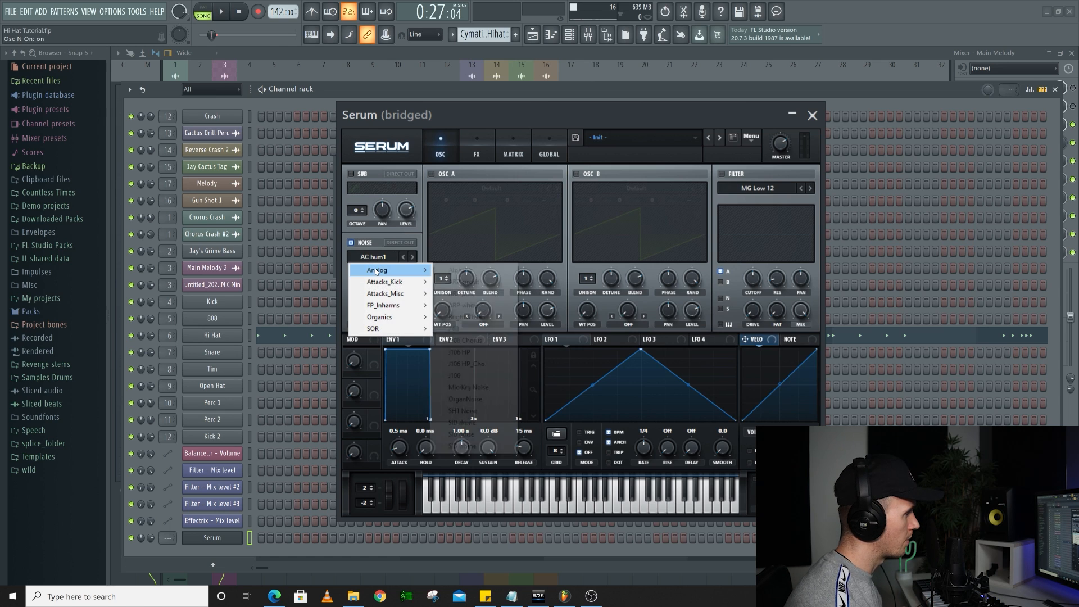
click(477, 270)
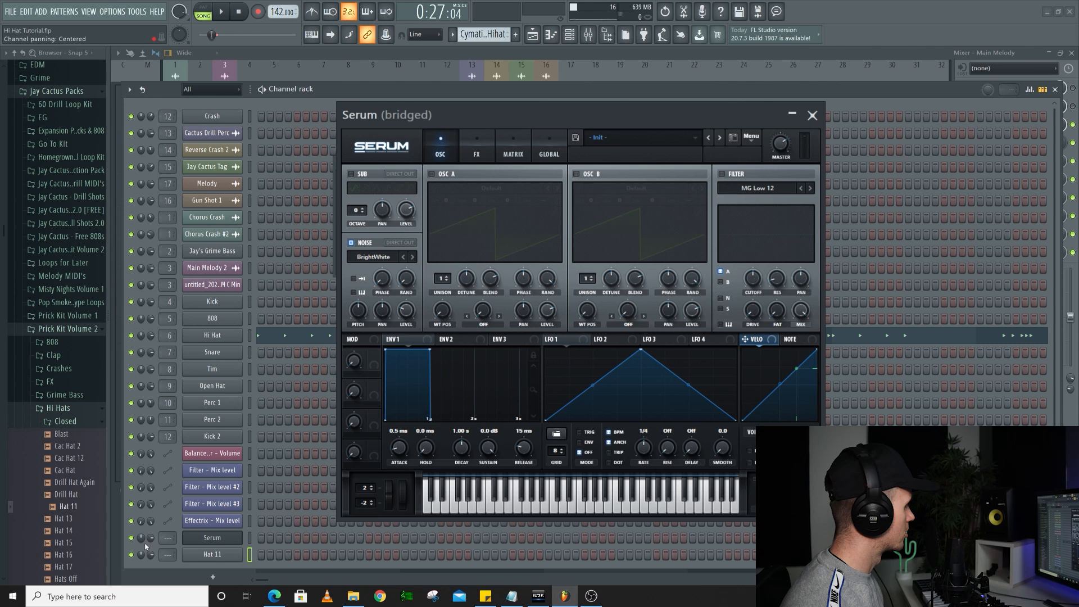
Step: Audition the Hat 11 reference sample, and shape Serum's envelope 1 with minimum sustain, 0 ms release and a 2.24 s decay
click(208, 555)
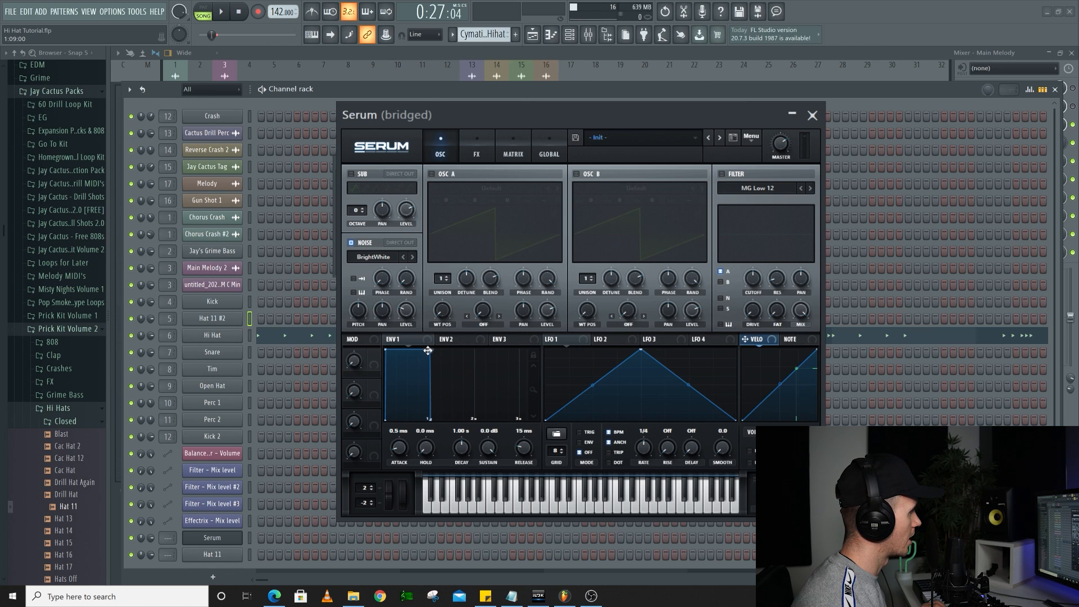
drag(428, 350, 448, 420)
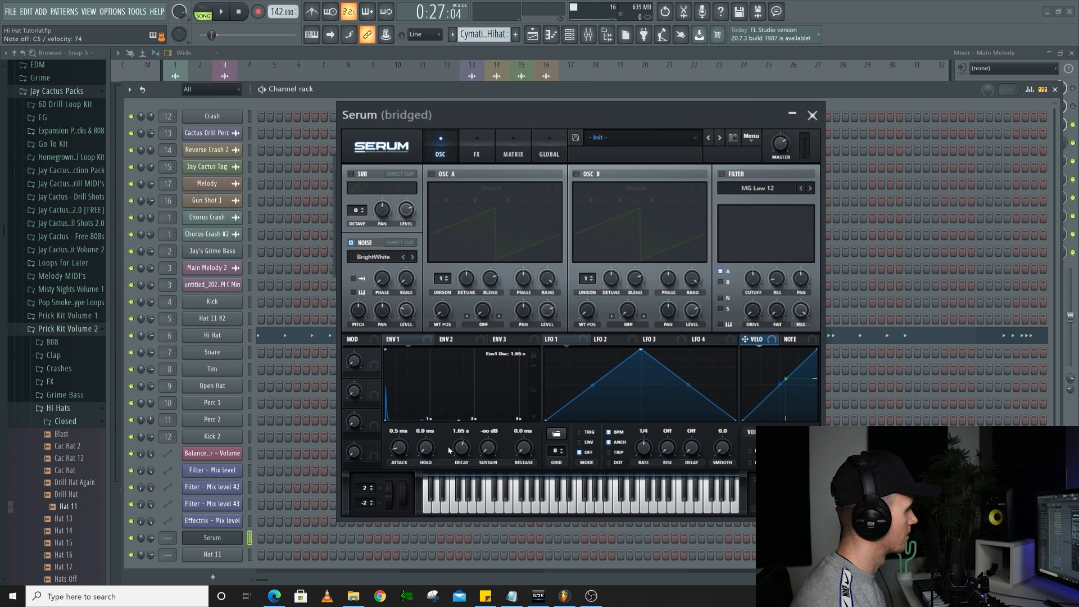
drag(463, 445, 458, 424)
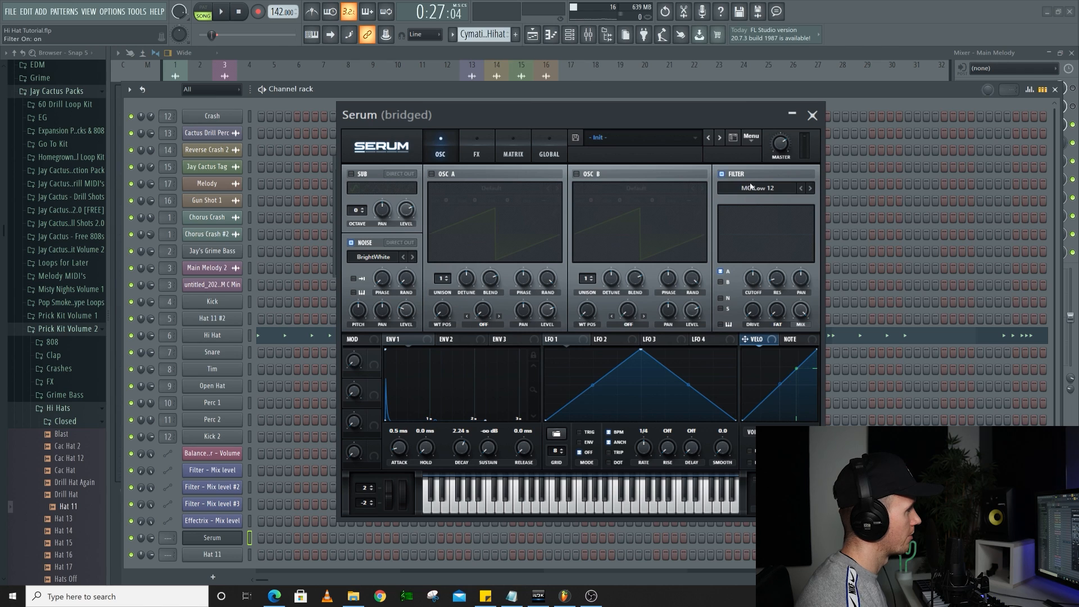
Step: Set Serum's filter type to High 18, route the noise oscillator through it and raise the cutoff
click(770, 191)
mouse_move(756, 201)
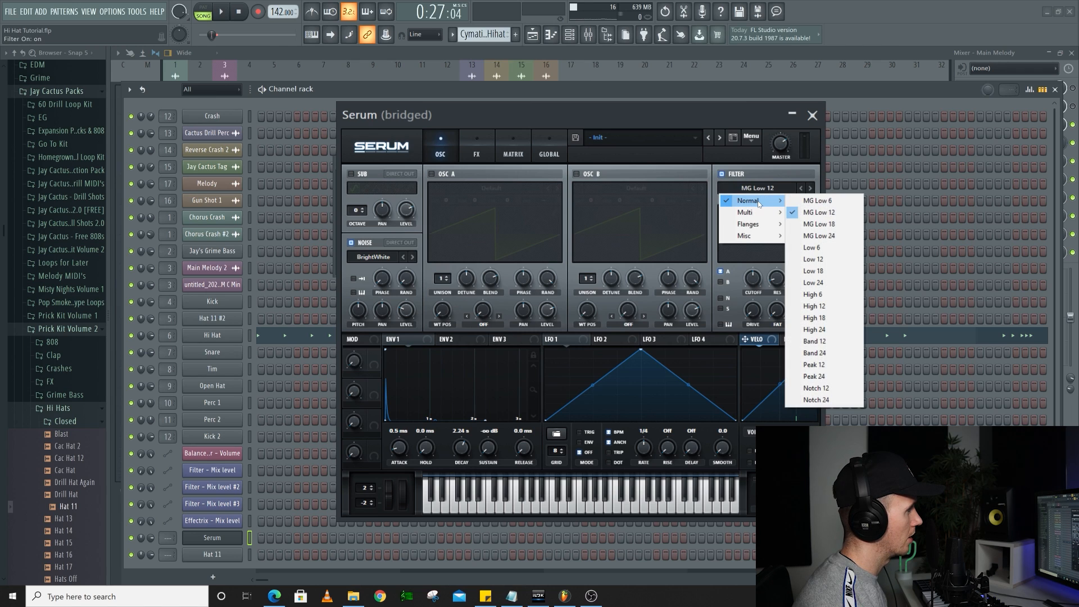
click(822, 319)
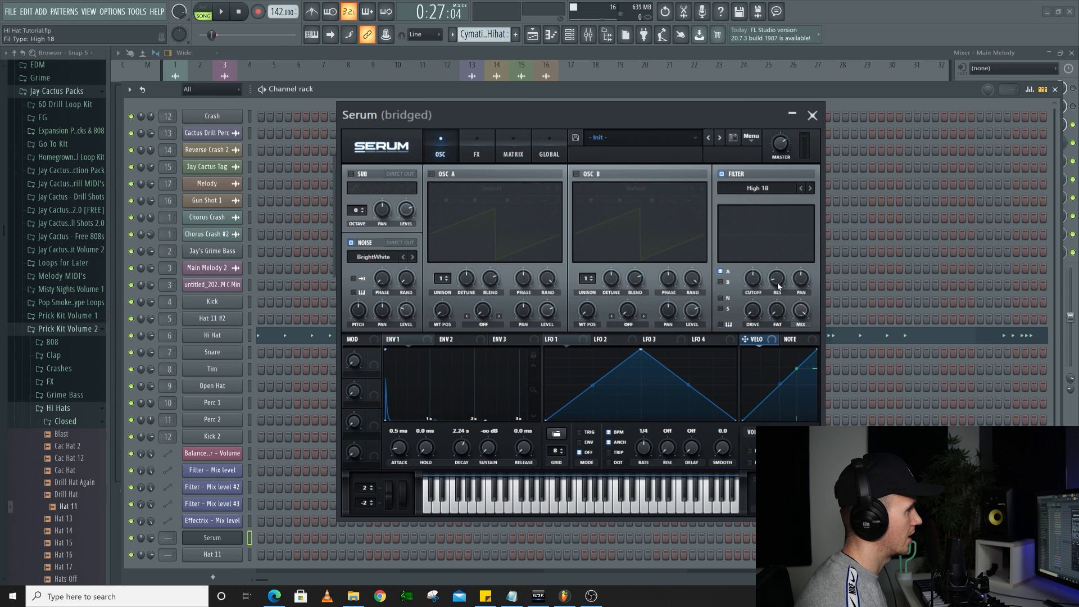
click(719, 300)
drag(755, 280, 734, 220)
drag(753, 279, 729, 208)
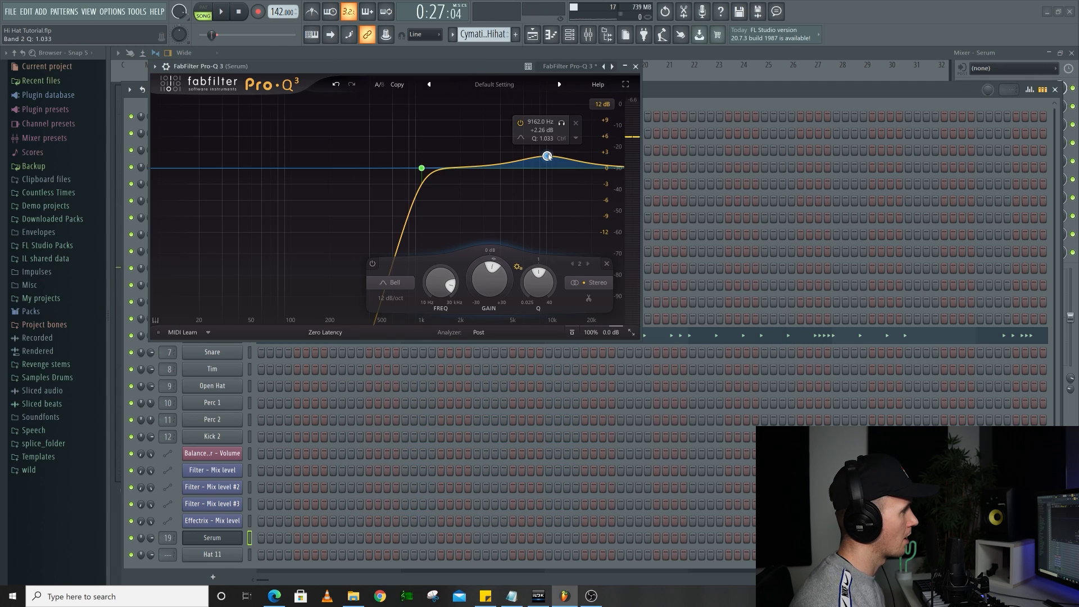
Step: Raise the Pro-Q 3 low cut above 1.2 kHz with a strong high-frequency bell boost, and adjust the Transient Processor's attack
drag(547, 157, 551, 110)
drag(425, 172, 433, 173)
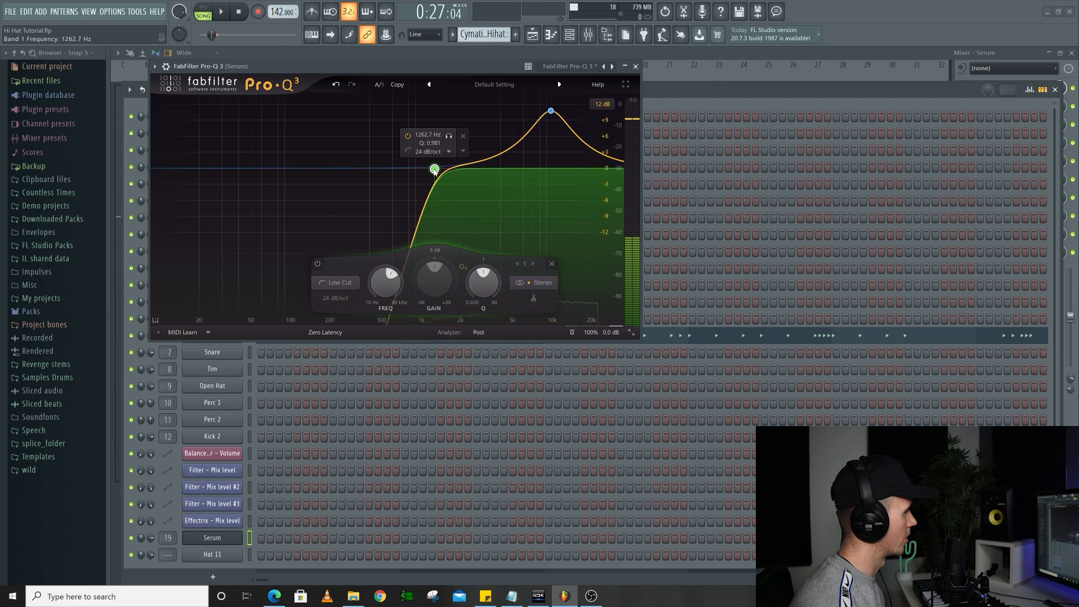
drag(551, 111, 572, 125)
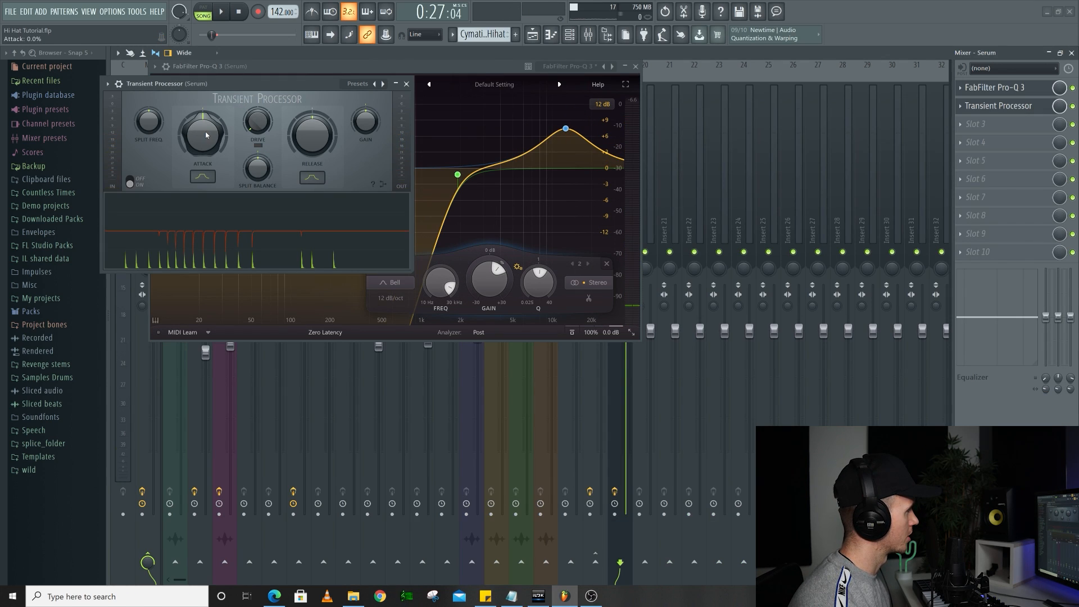
drag(203, 135, 202, 146)
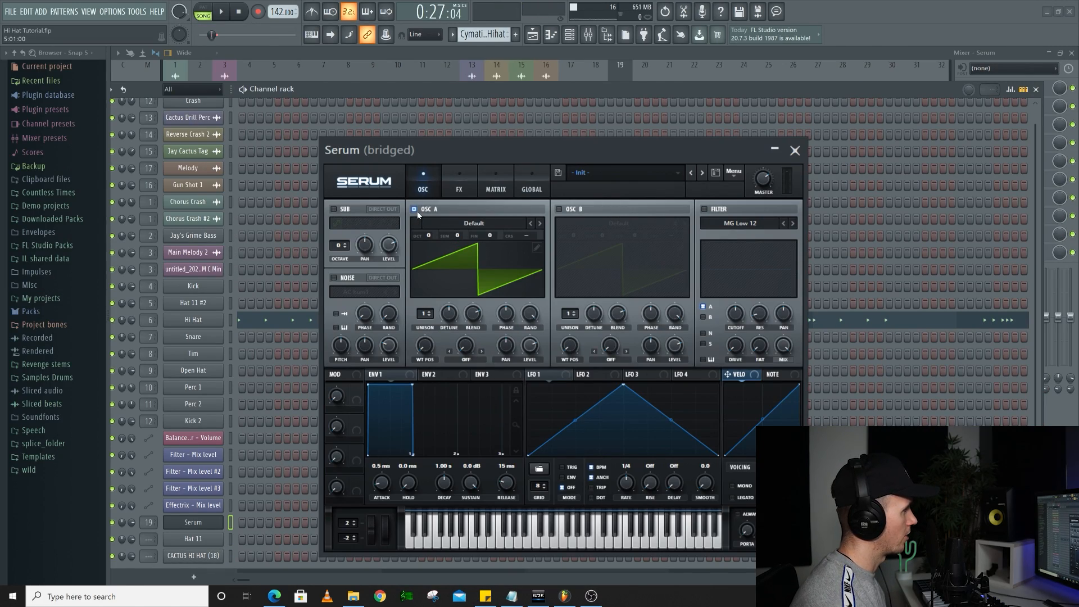
Step: Turn off oscillator A in the fresh Serum patch and set the noise oscillator to the Organics sound Paper Bag
click(415, 209)
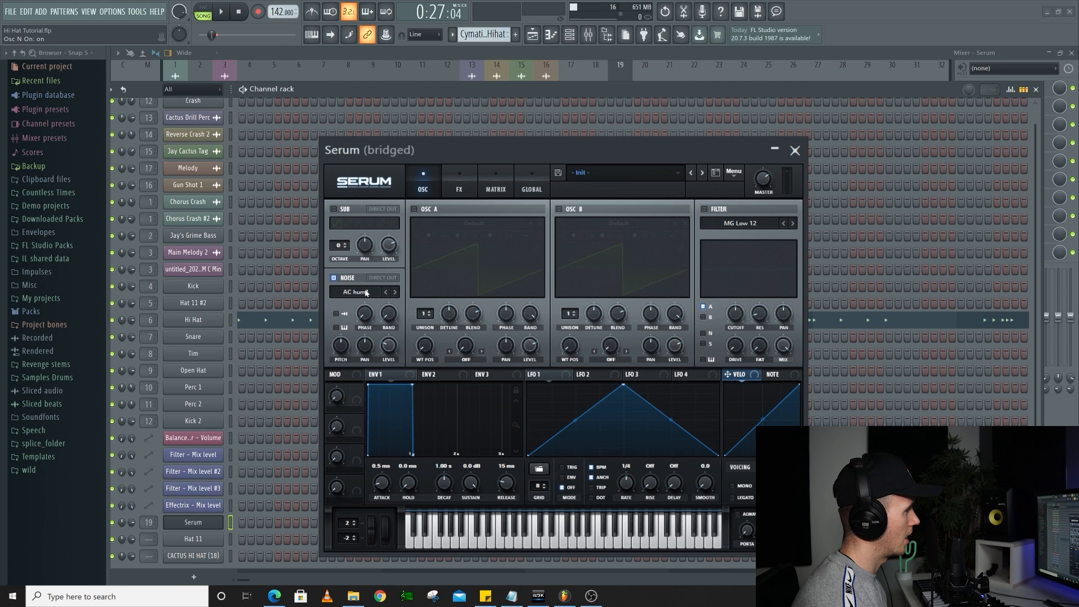
click(366, 293)
mouse_move(366, 351)
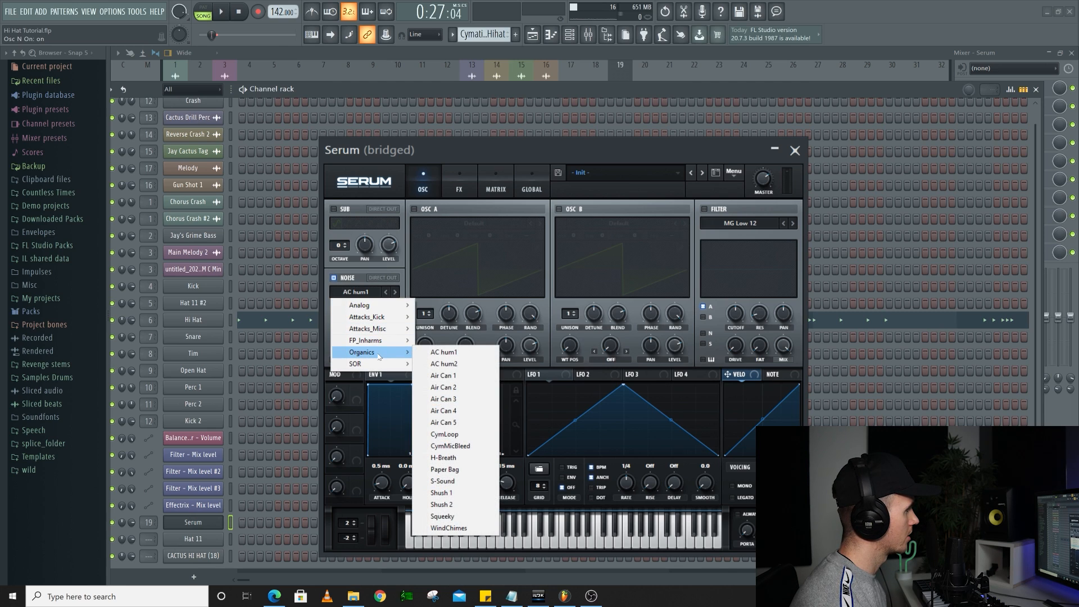
click(450, 446)
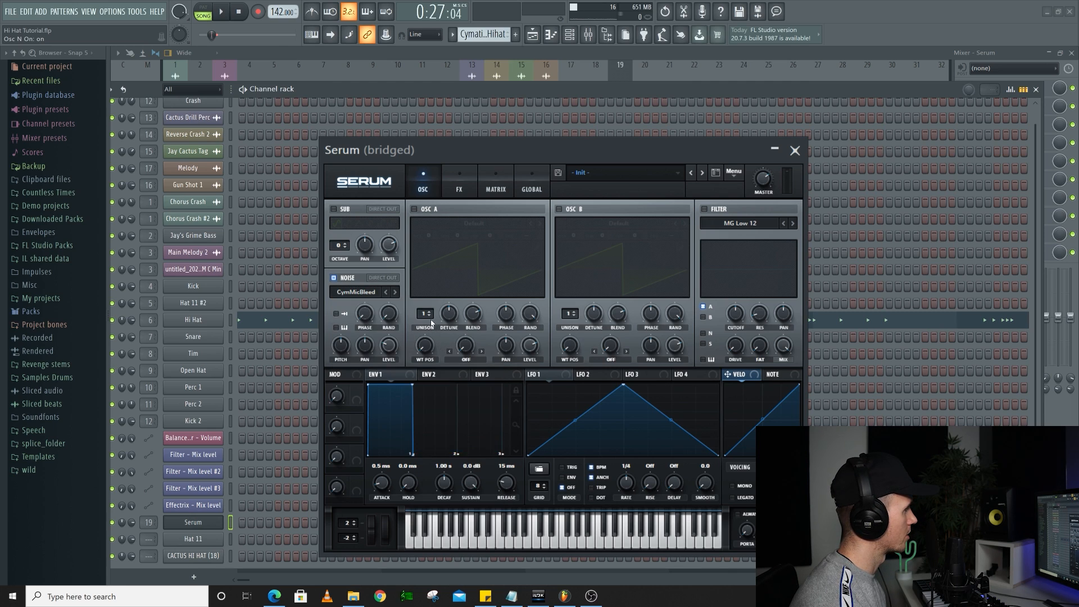
click(395, 292)
click(394, 292)
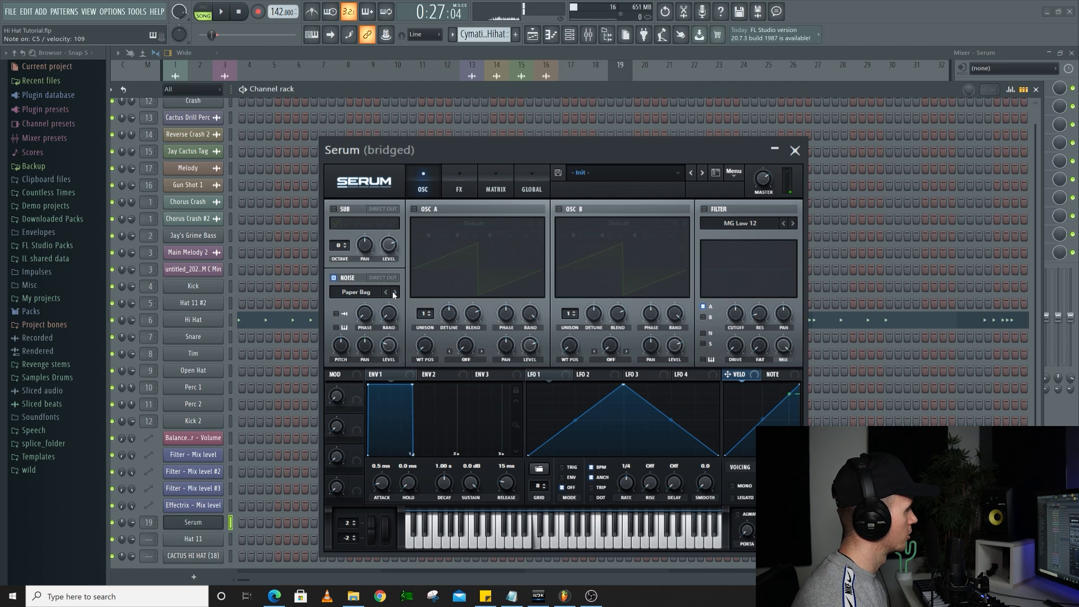
Step: Adjust the noise pitch and shape envelope 1 with minimum sustain and a decay of 132 ms
drag(345, 348, 348, 338)
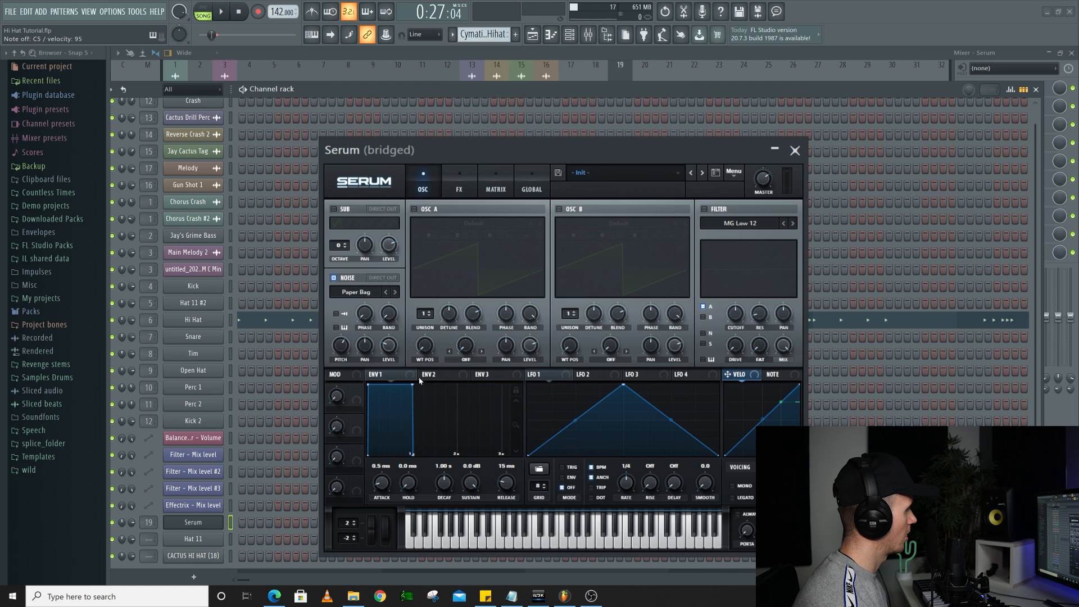
drag(412, 391, 405, 462)
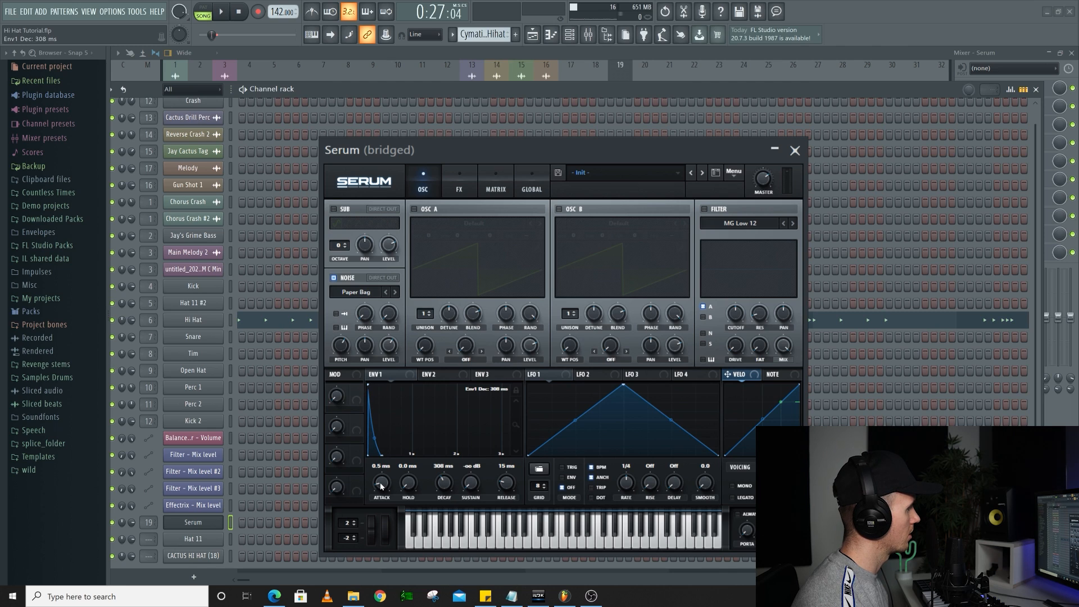
drag(450, 485, 456, 503)
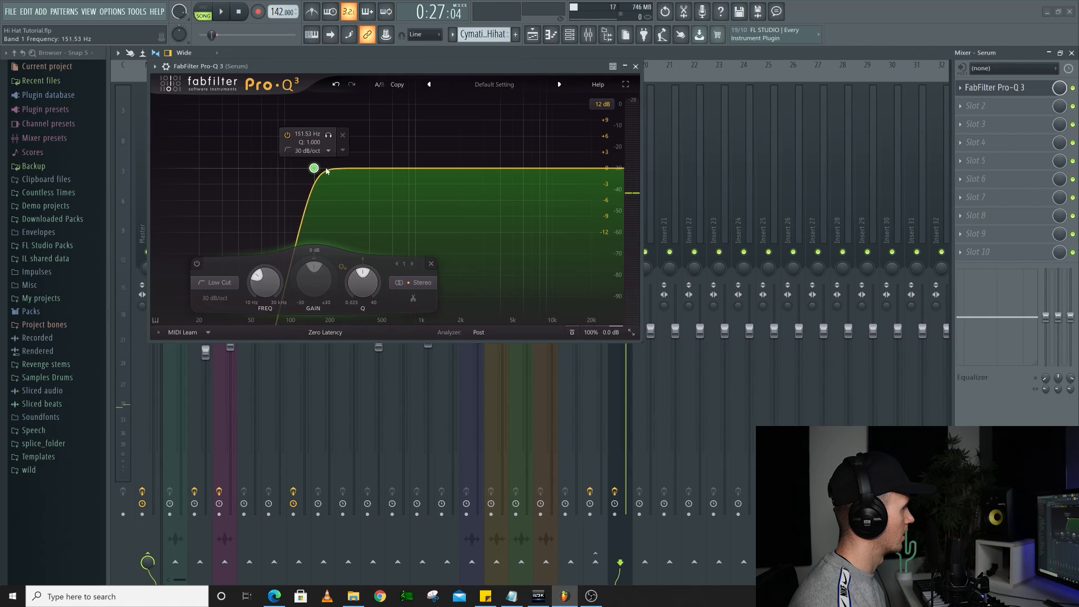
Step: Set a 30 dB/oct low cut above 1 kHz in Pro-Q 3 and add a bell boost of about 9 dB near 10 kHz
drag(326, 169, 429, 167)
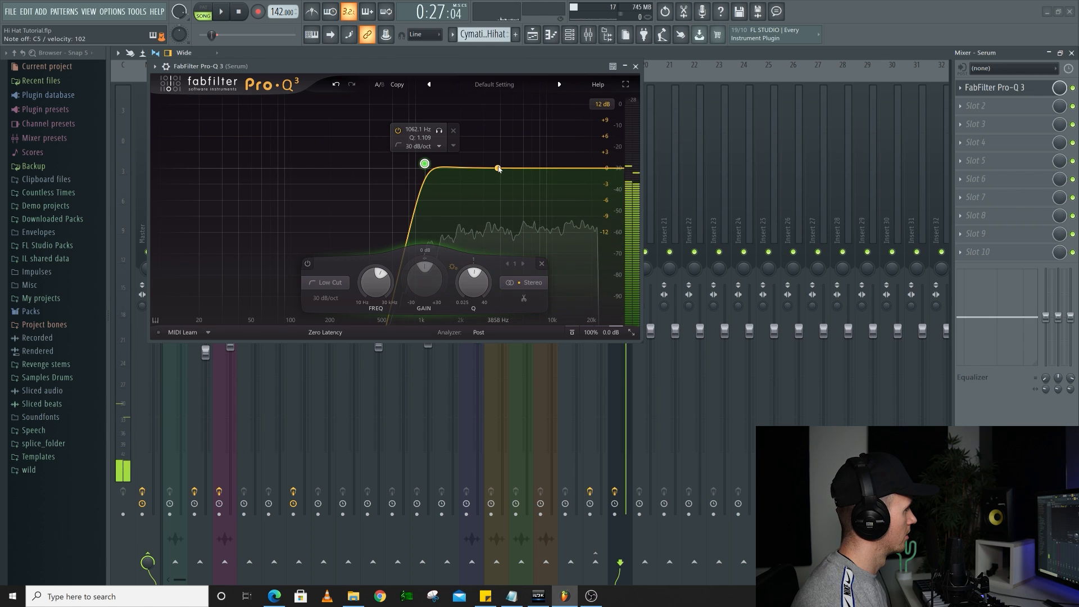
drag(499, 168, 569, 110)
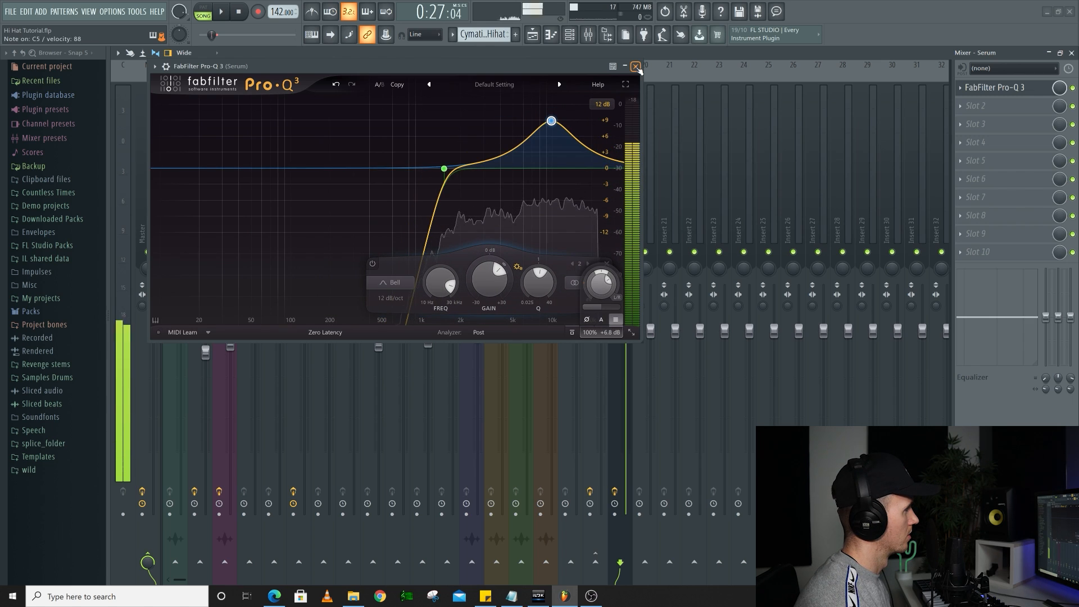
click(636, 67)
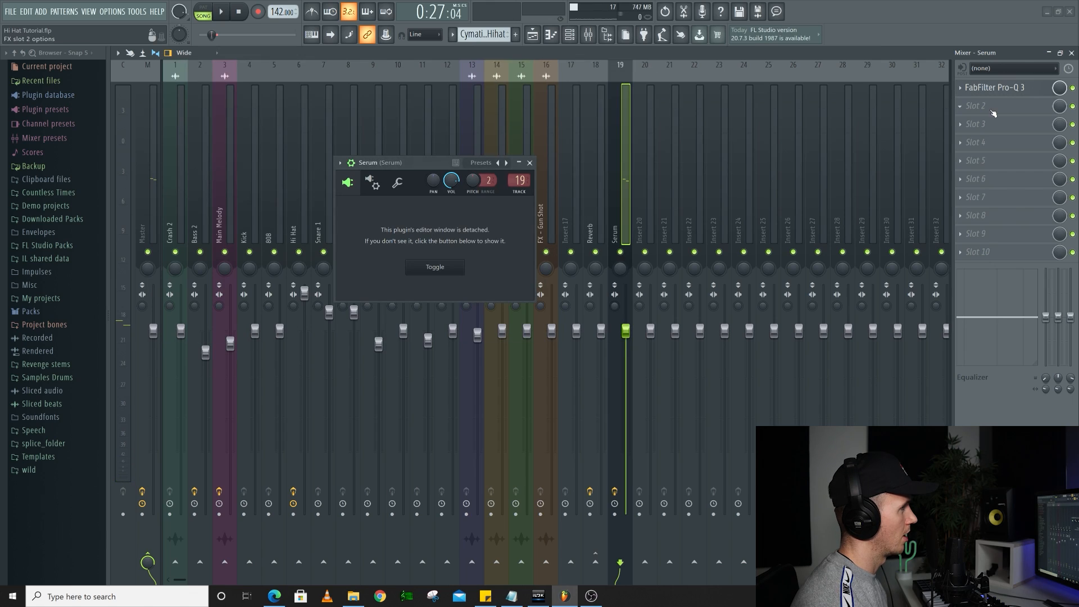
Step: Add CamelCrusher to the second effect slot of the Serum mixer track and choose the British Crunch patch
click(978, 106)
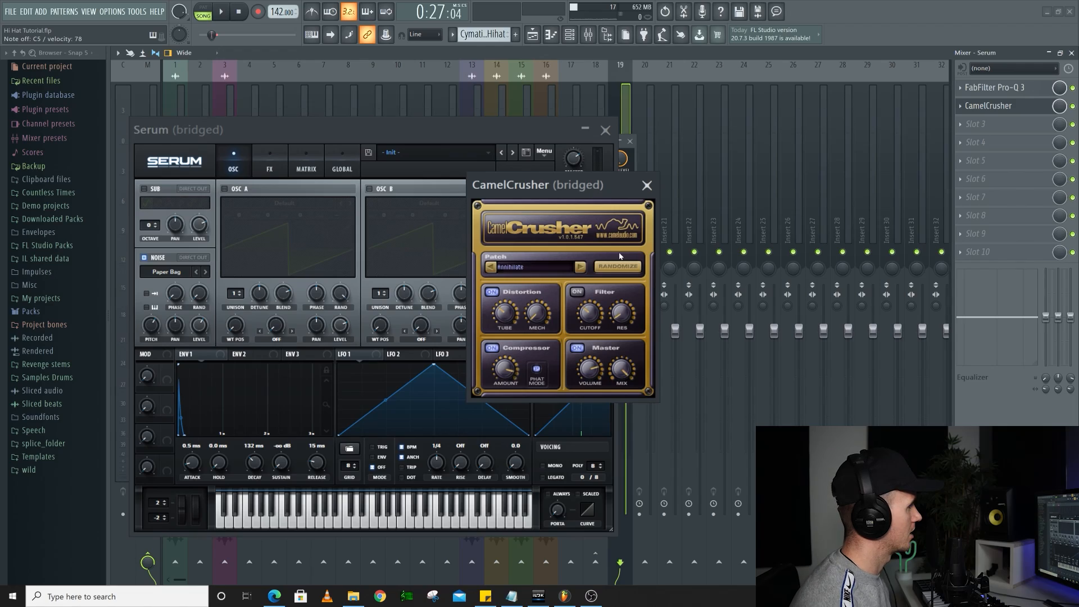
click(582, 269)
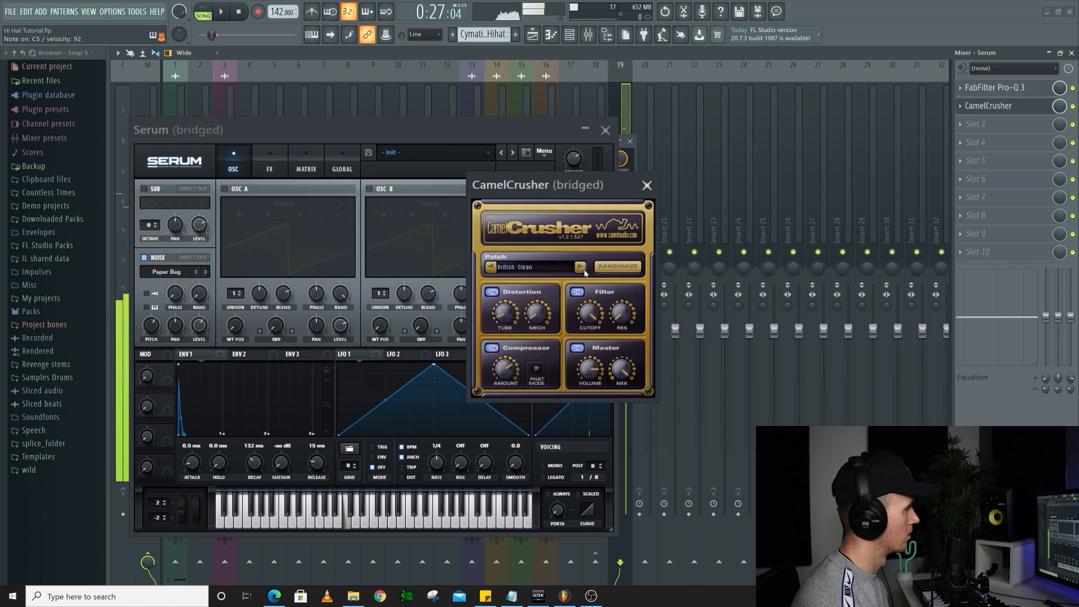
click(582, 269)
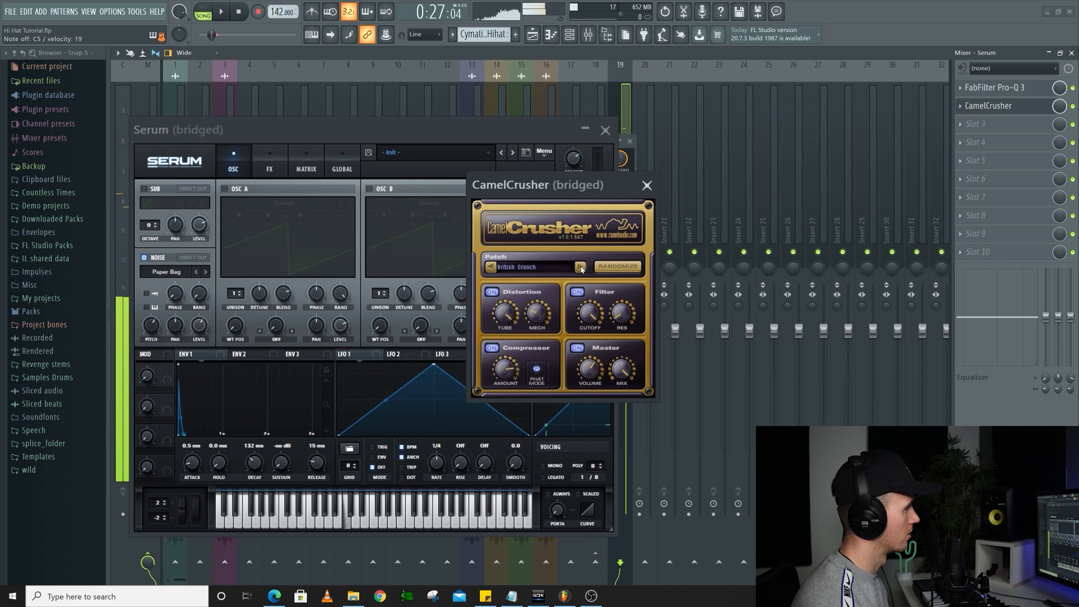
Step: Adjust CamelCrusher's mix level in the effect slot and fine-tune the Pro-Q 3 low cut to just above 2 kHz
drag(1063, 110, 1061, 114)
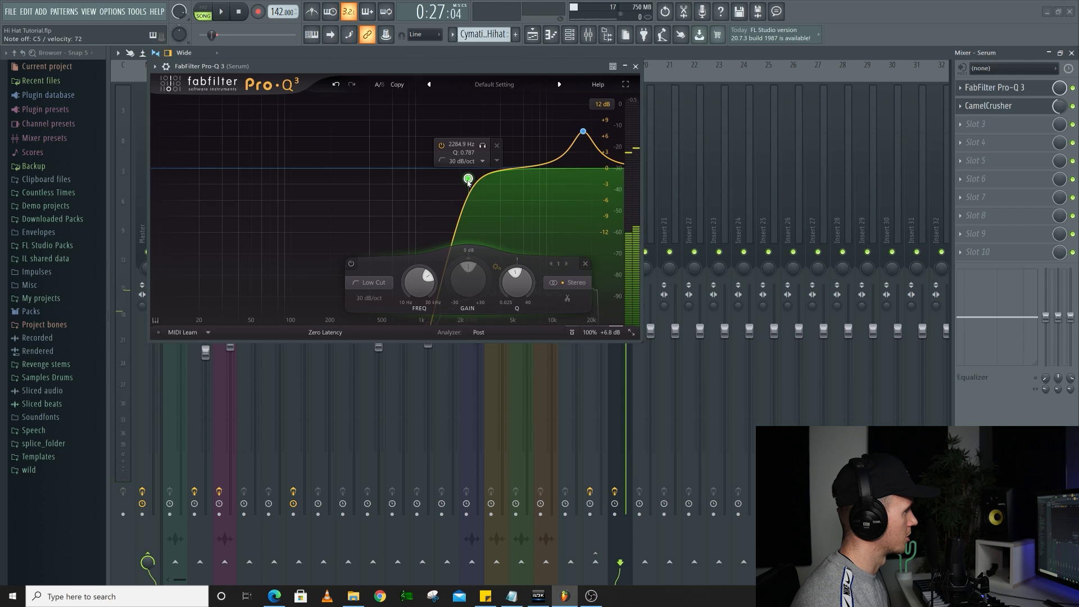
drag(468, 180, 466, 175)
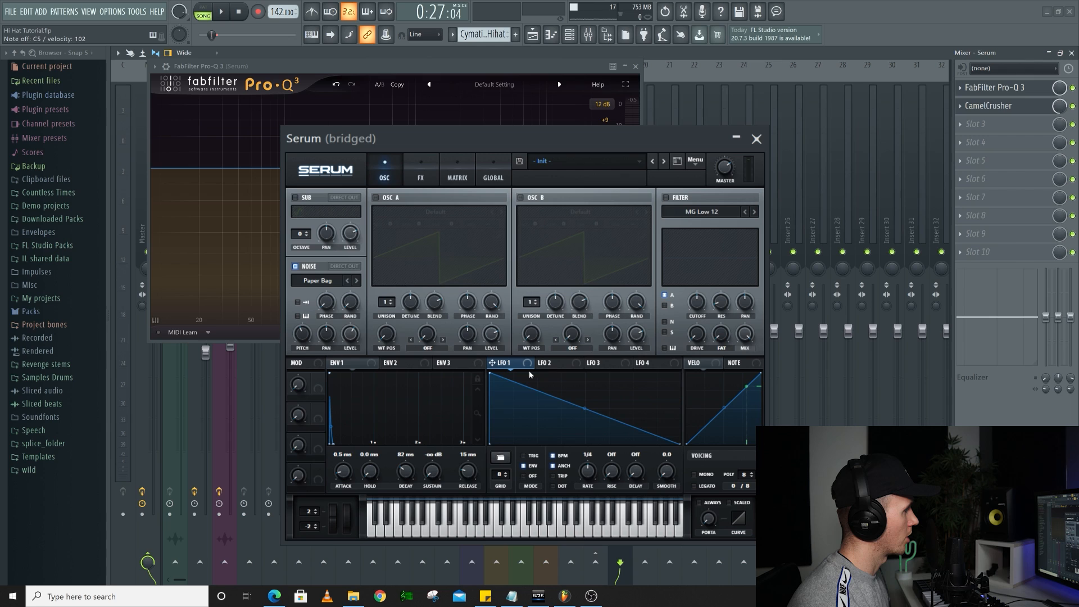
Step: Assign LFO 1 to the noise pitch in Serum and lower the modulation amount to about 19
drag(502, 363, 303, 335)
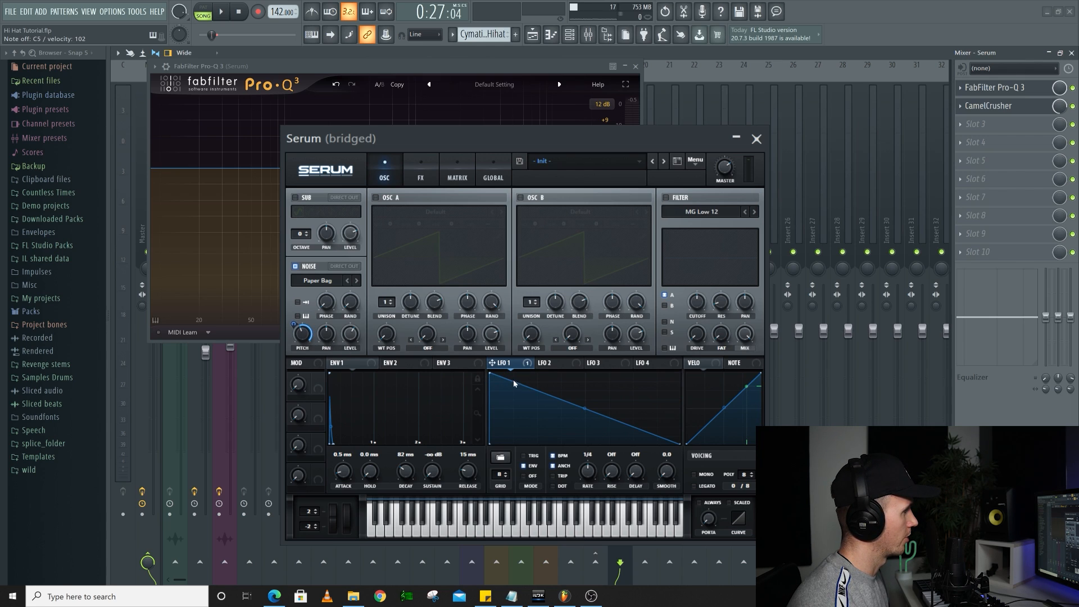
click(293, 324)
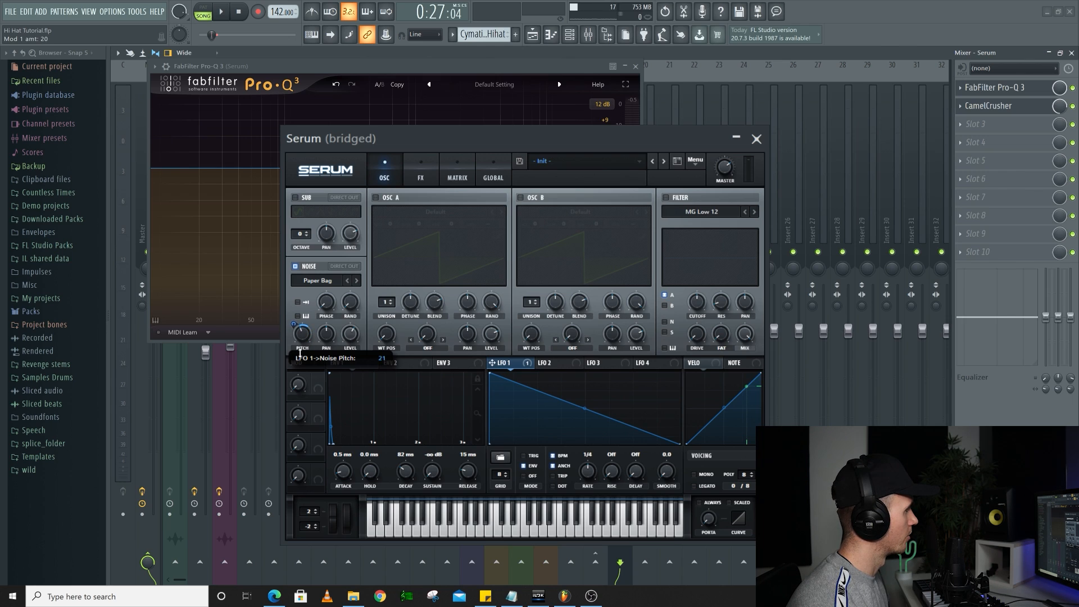
drag(293, 325, 293, 328)
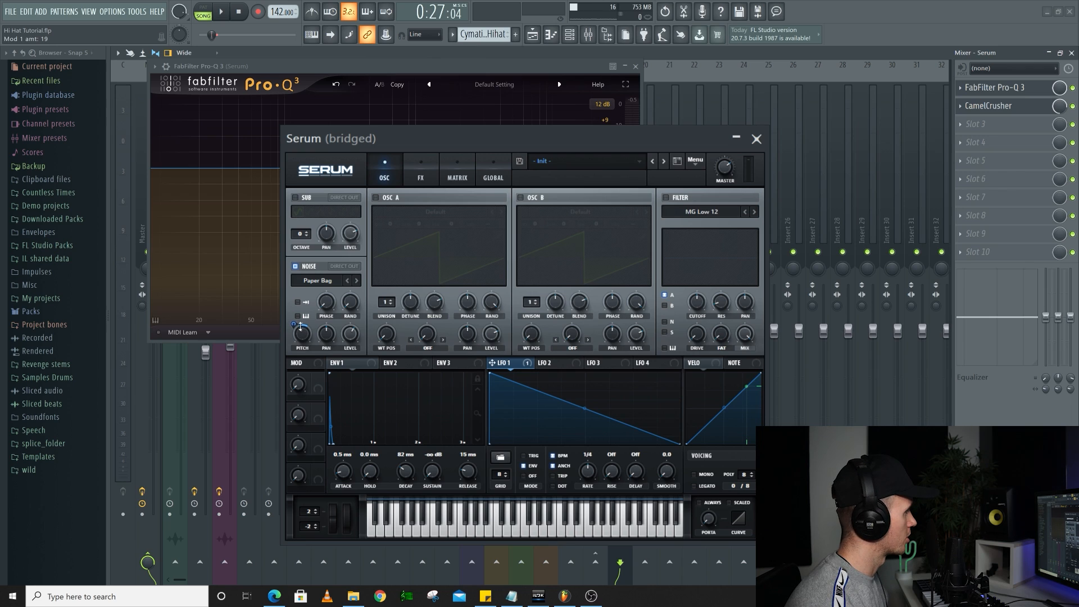
drag(294, 324, 297, 332)
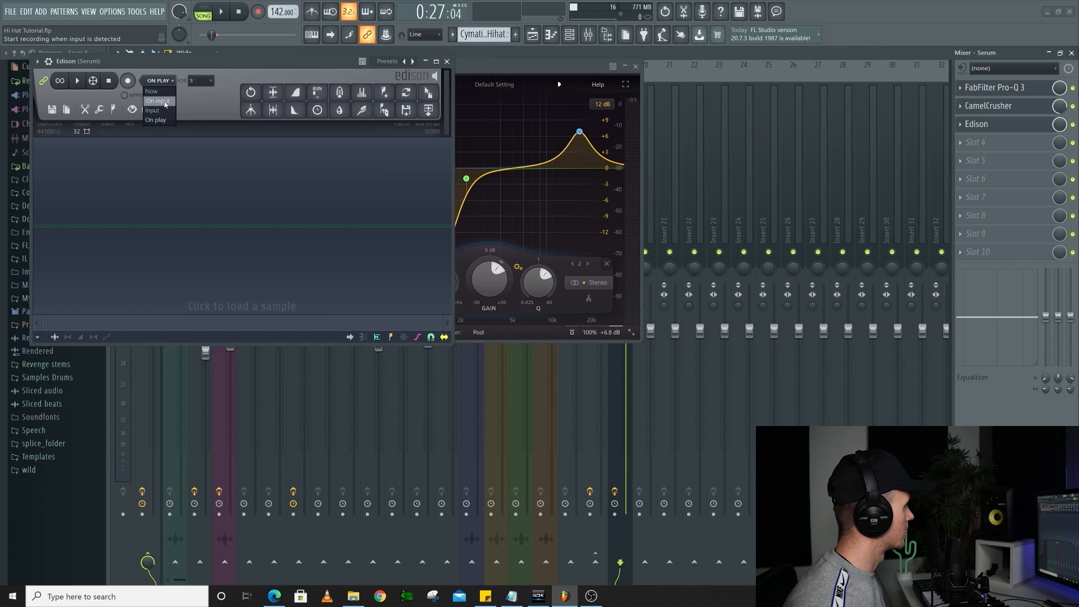
Step: Record the hi-hat hits in Edison with recording set to start on input
click(166, 102)
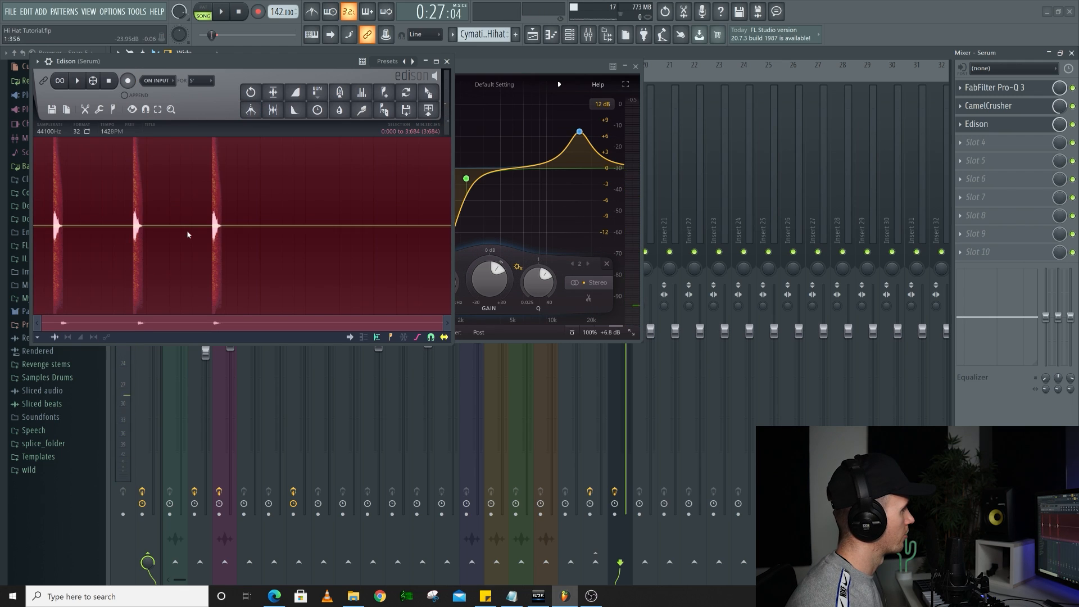
scroll(211, 230, up, 8)
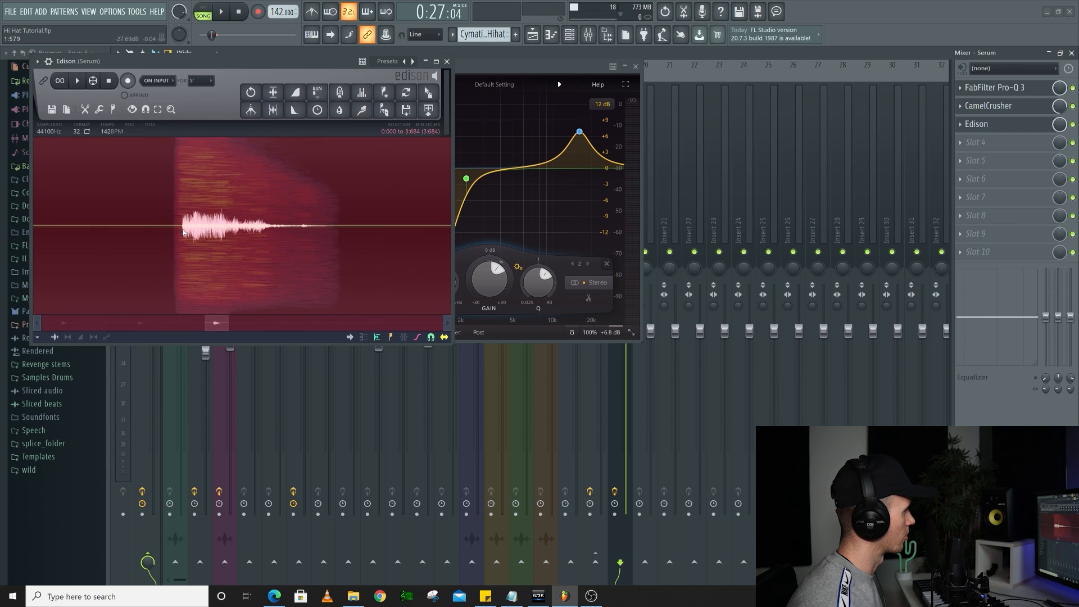
Step: Select the recorded hi-hat hit in Edison with snapping set to zero-crossing and play it back
click(146, 109)
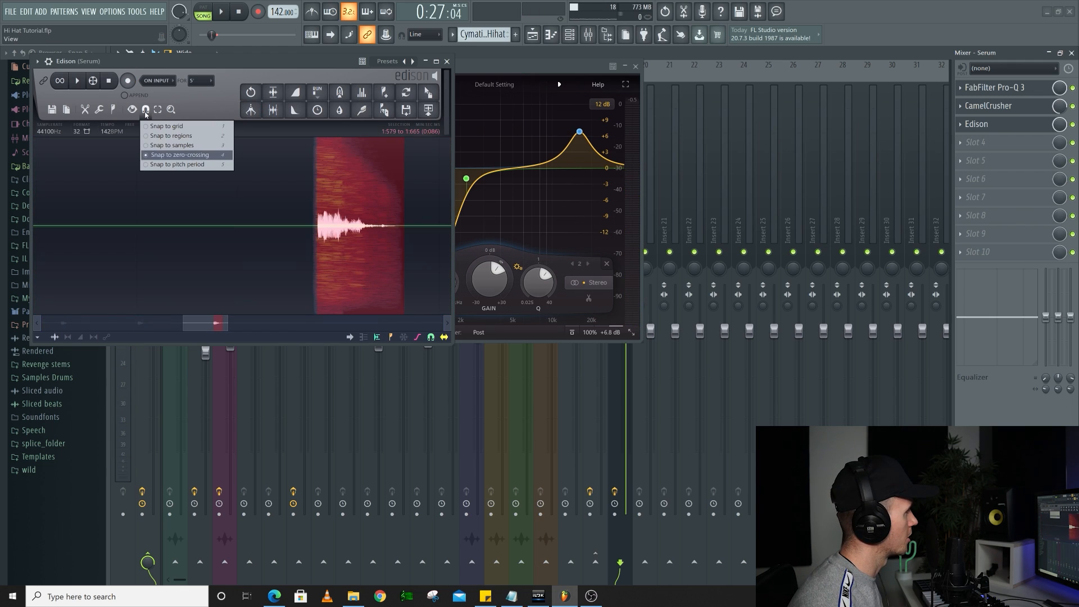
click(170, 156)
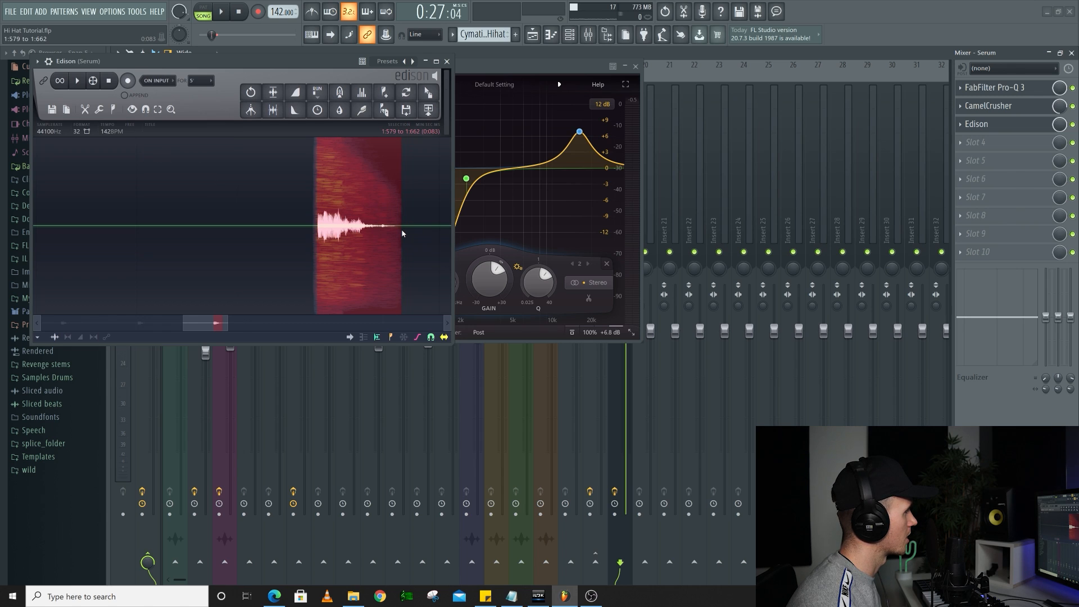
key(space)
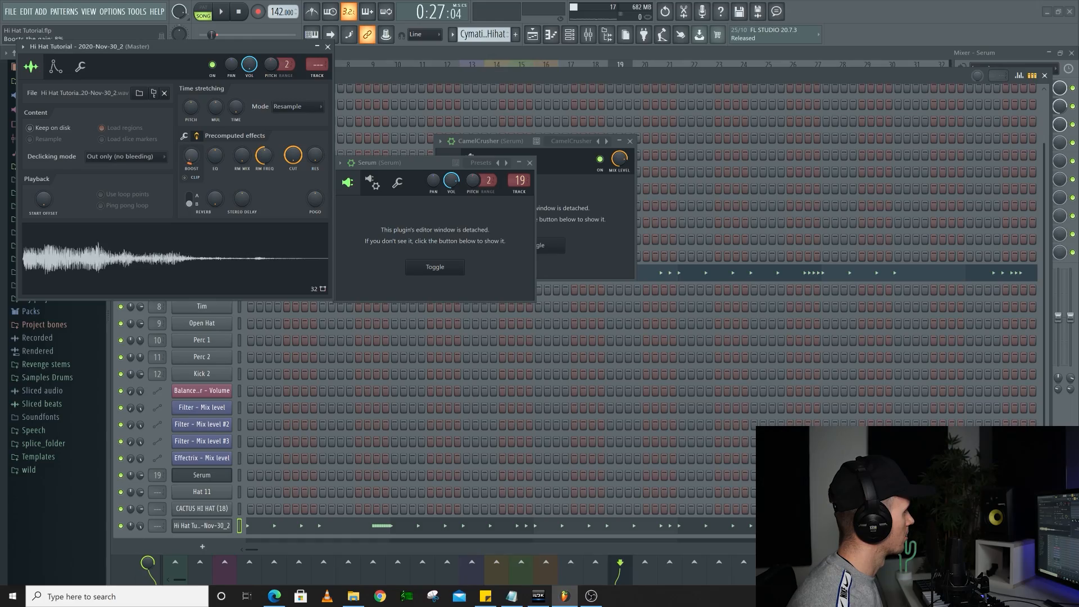
Step: Close the recorded hi-hat's sampler settings, play the pattern and transpose its piano roll notes up three semitones
click(328, 47)
key(space)
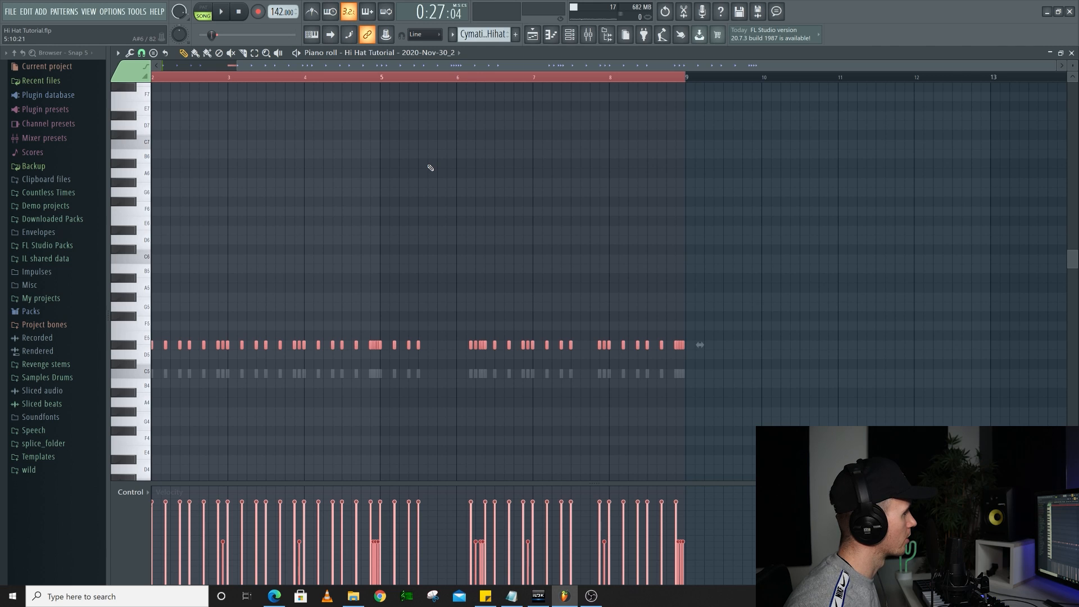
key(shift+Up)
key(shift+Up)
key(shift+Up)
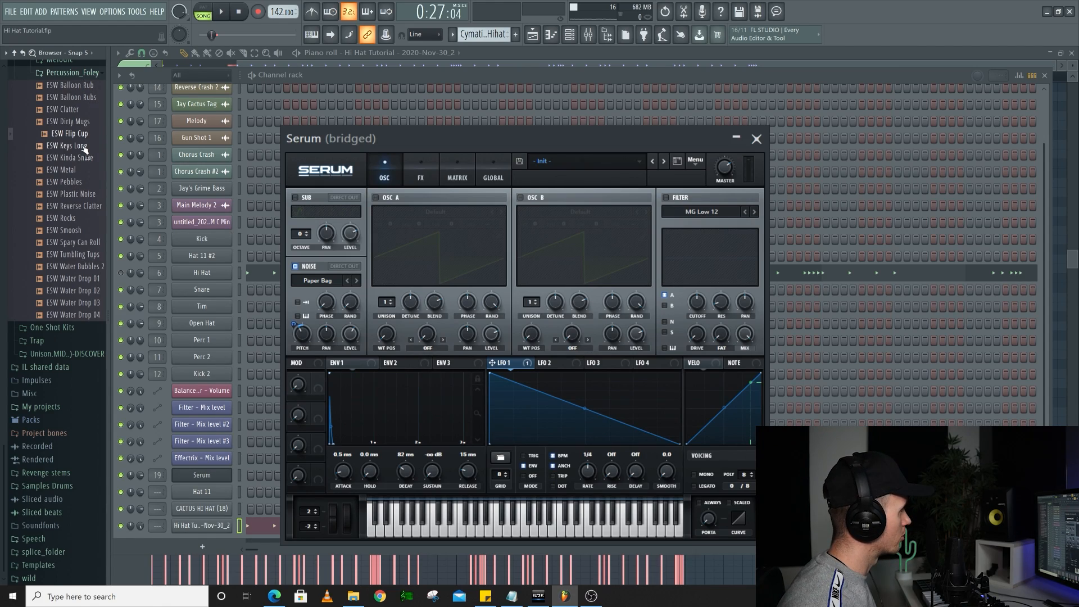
Step: Load the ESW Keys Long sample from the Percussion_Foley folder into Serum's noise oscillator
click(84, 147)
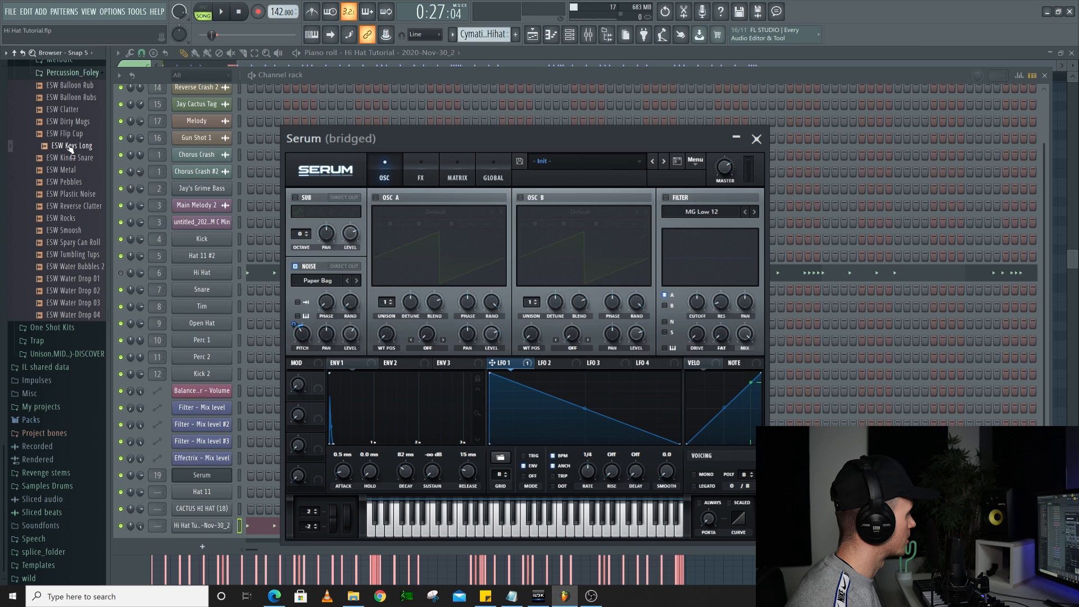
drag(71, 146, 318, 280)
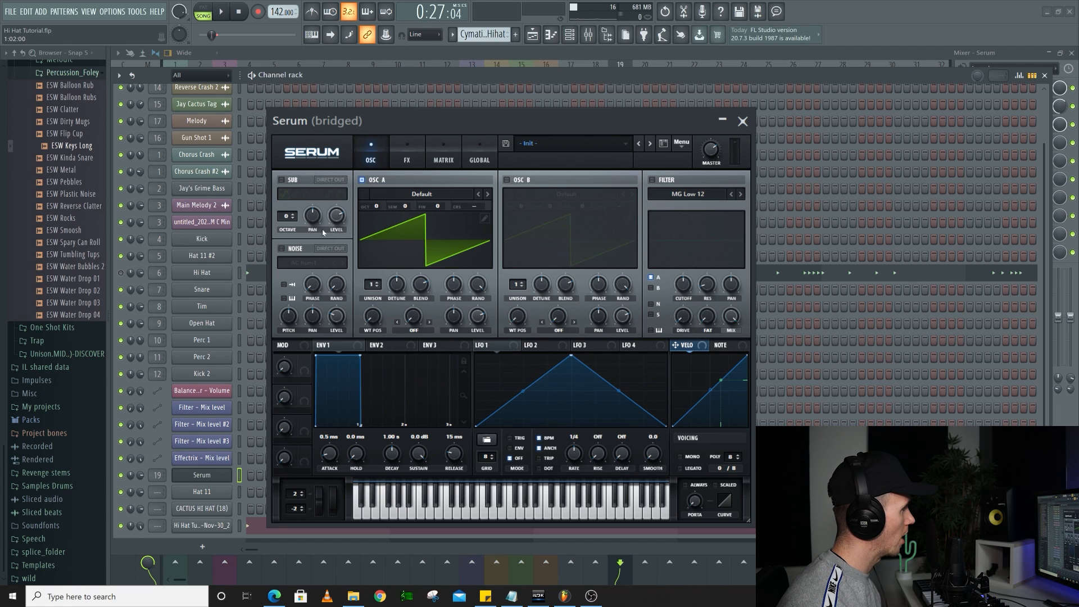
Step: Load the Analog_BD_Sin wavetable into Serum's oscillator A
click(436, 194)
mouse_move(407, 207)
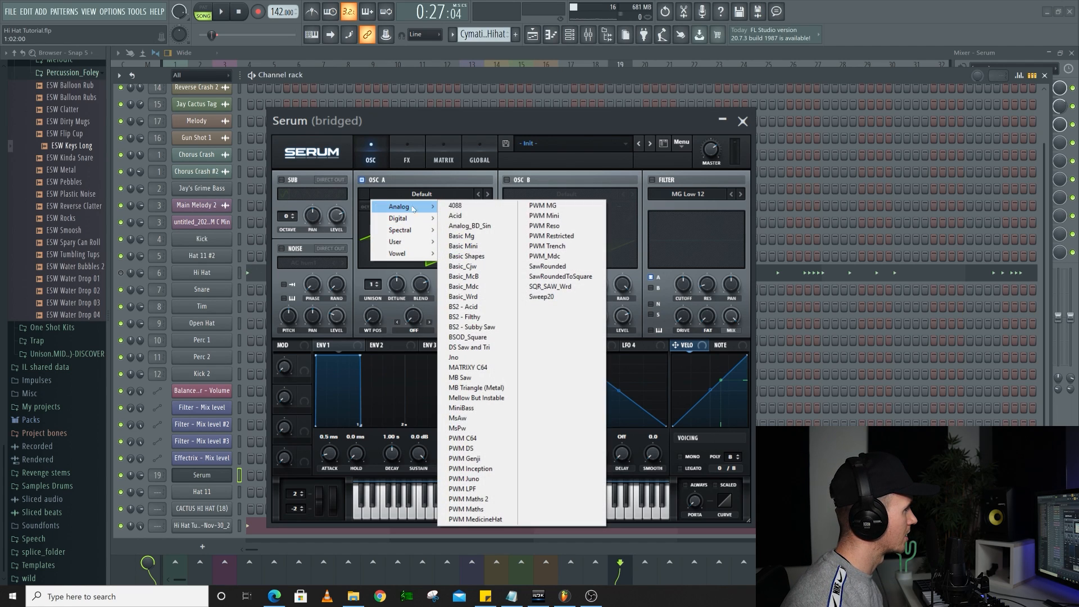
click(487, 228)
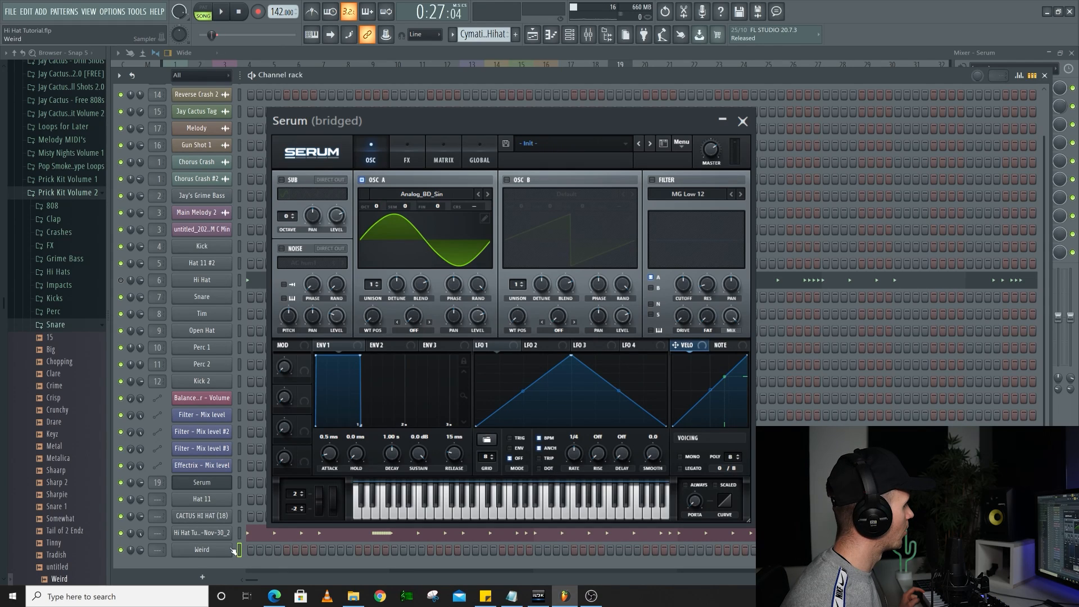
Step: Open the Weird snare sample to examine its waveform, moving the Serum window out of the way
click(228, 551)
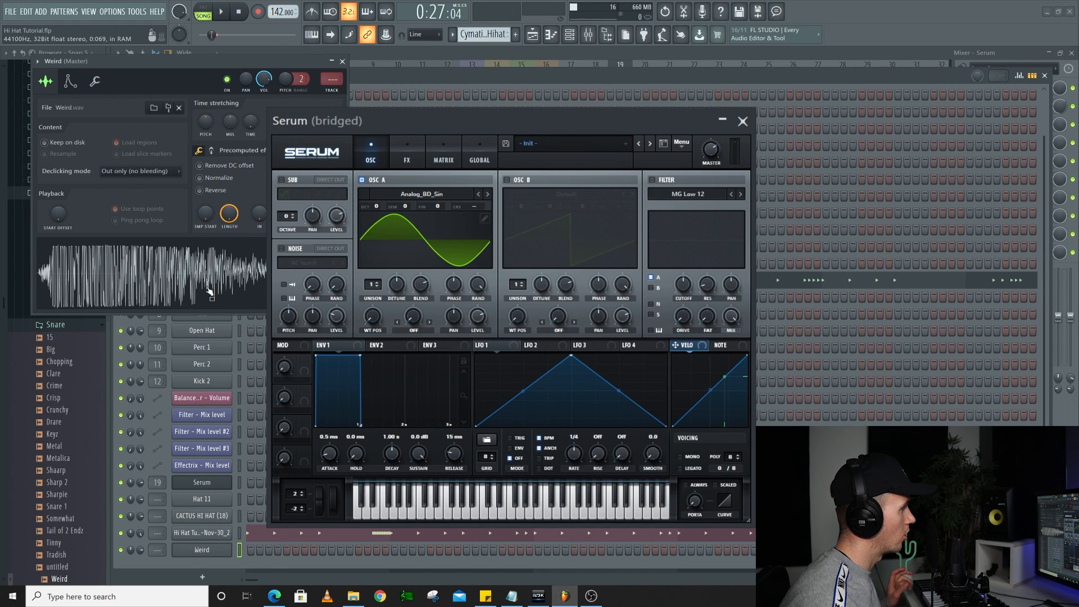
drag(380, 127, 596, 162)
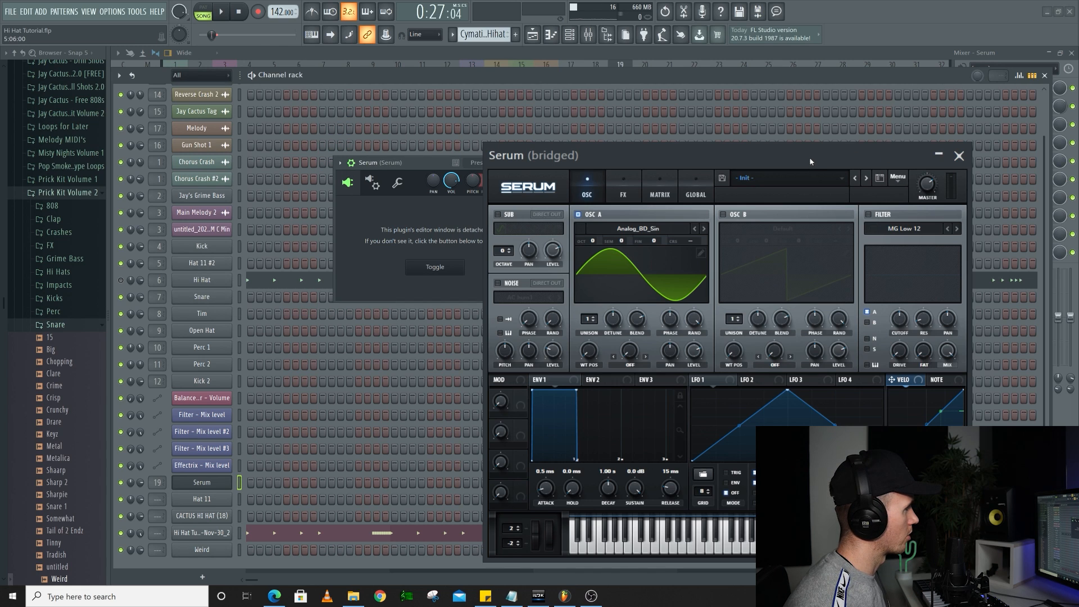
drag(809, 162, 638, 113)
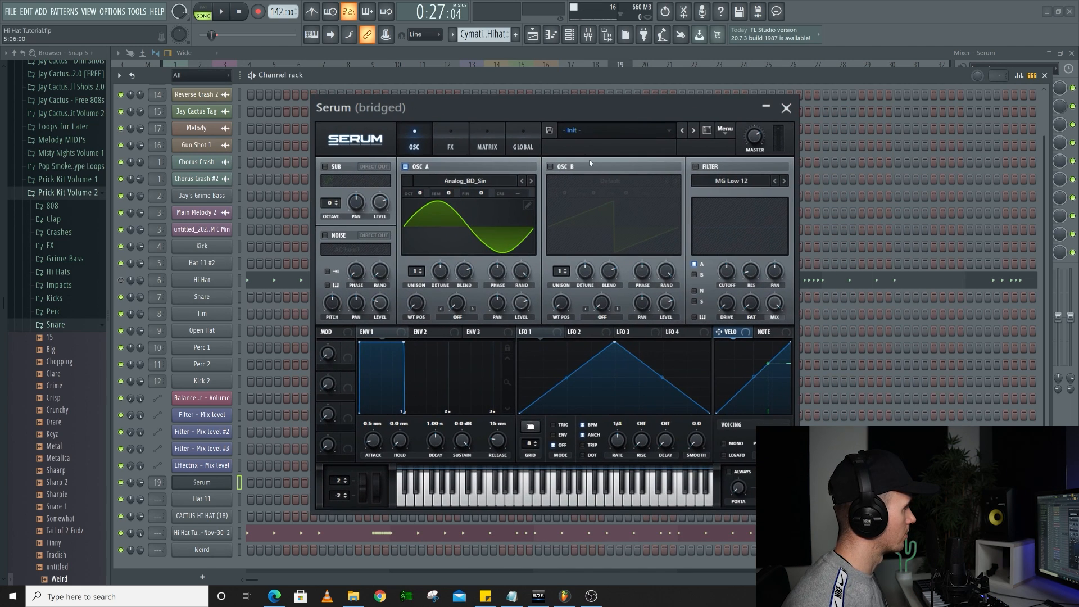
Step: Set Env 1 to minimum sustain with a 342 ms decay and reshape LFO 1 into a steep falling curve
drag(467, 449, 446, 575)
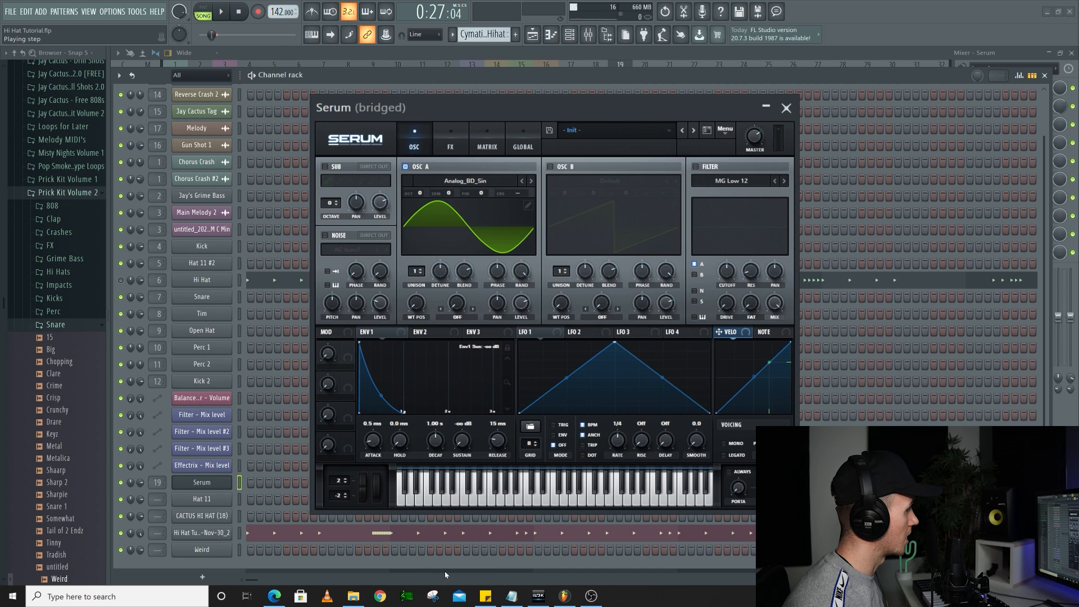
drag(435, 440, 433, 451)
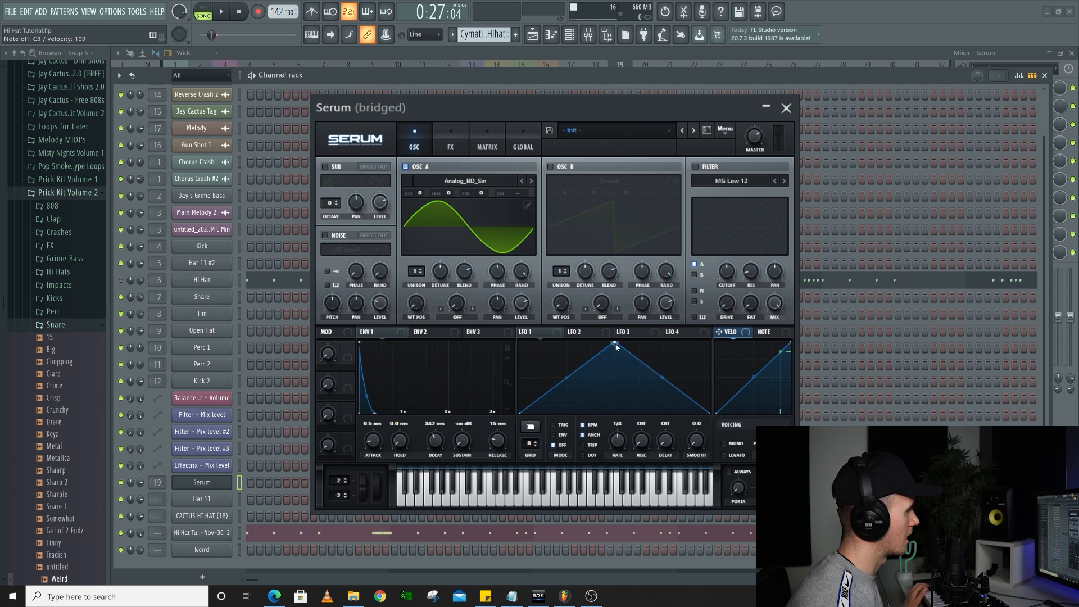
drag(617, 347, 611, 404)
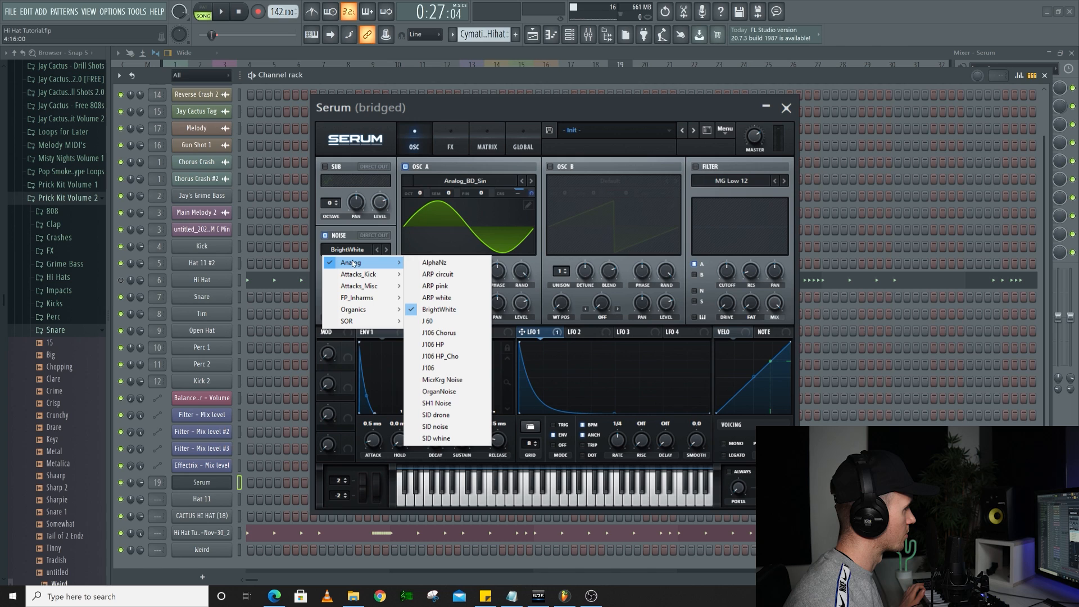
Step: Choose BrightWhite as Serum's noise source and adjust the noise level
click(455, 309)
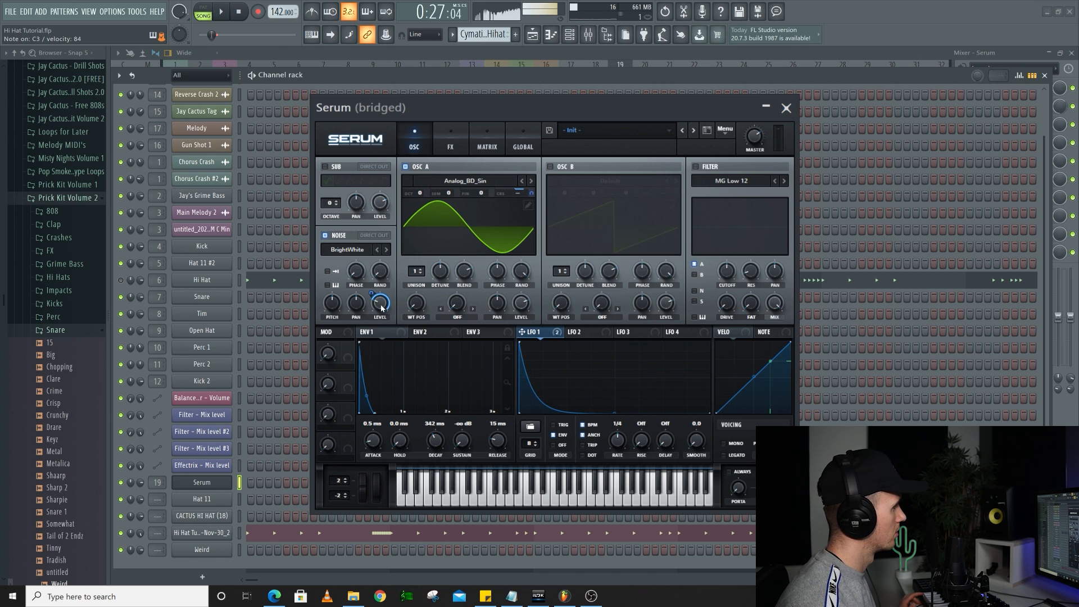
drag(383, 296, 383, 299)
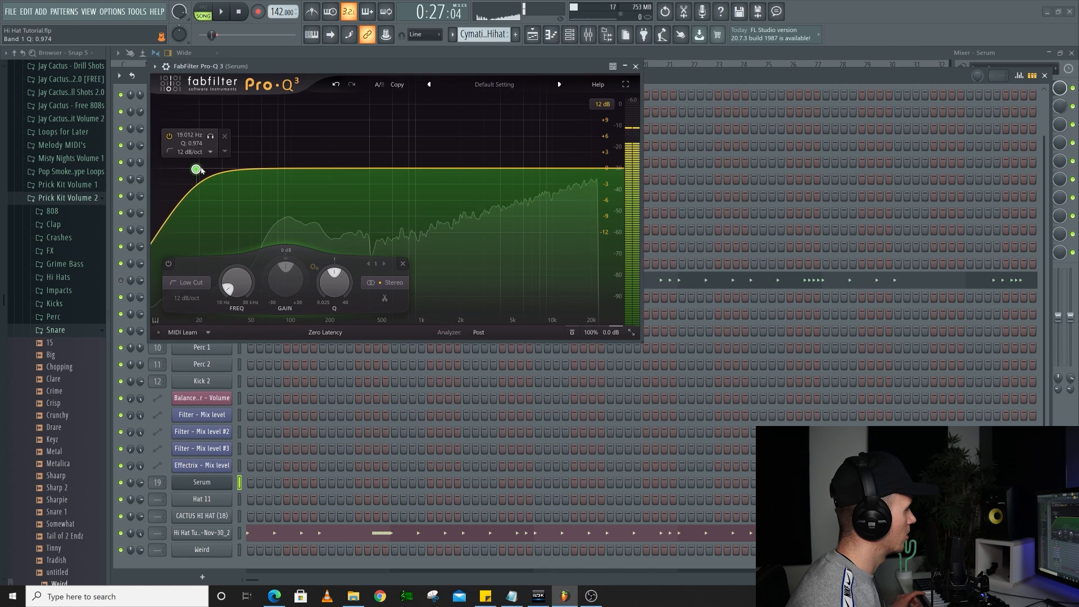
Step: Shape the Serum track in Pro-Q 3 with a low cut and a boost of about 8 dB near 4 kHz, adjusting oscillator A's level
drag(230, 169, 278, 171)
drag(495, 168, 530, 135)
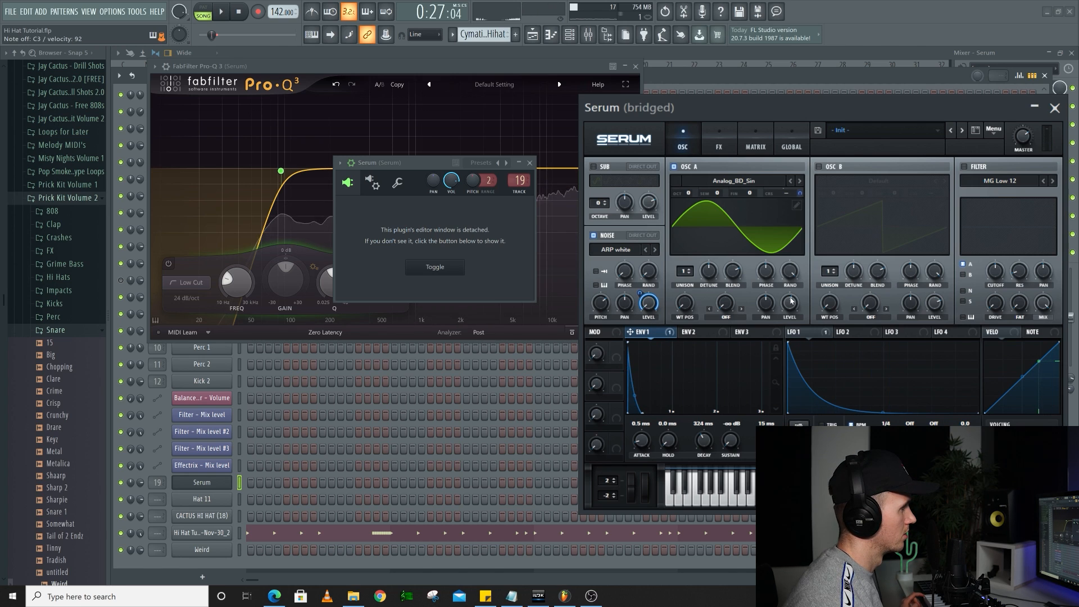
drag(789, 302, 791, 298)
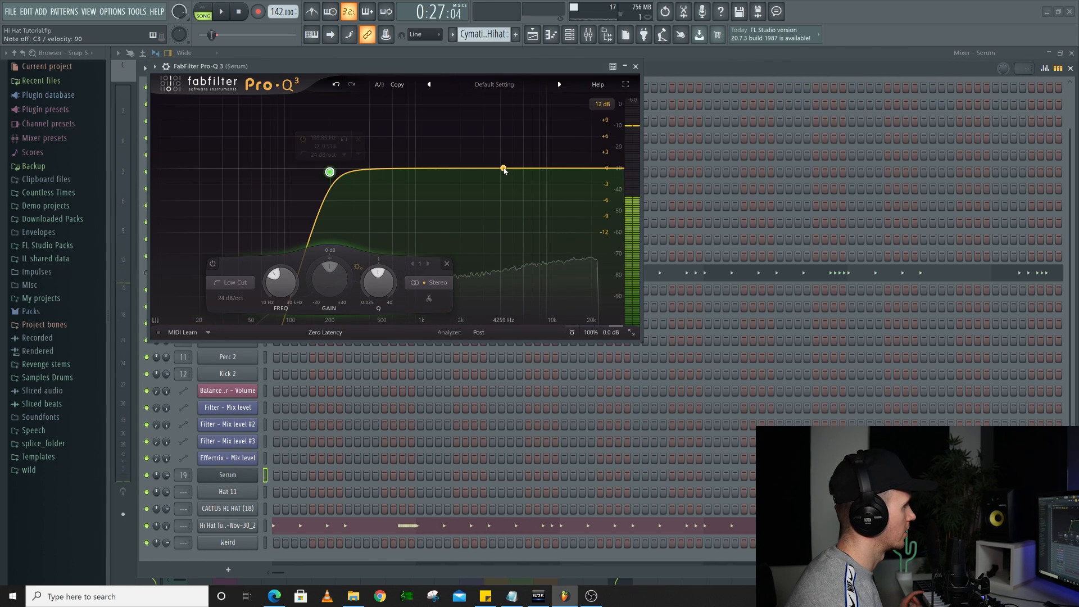
drag(500, 169, 508, 125)
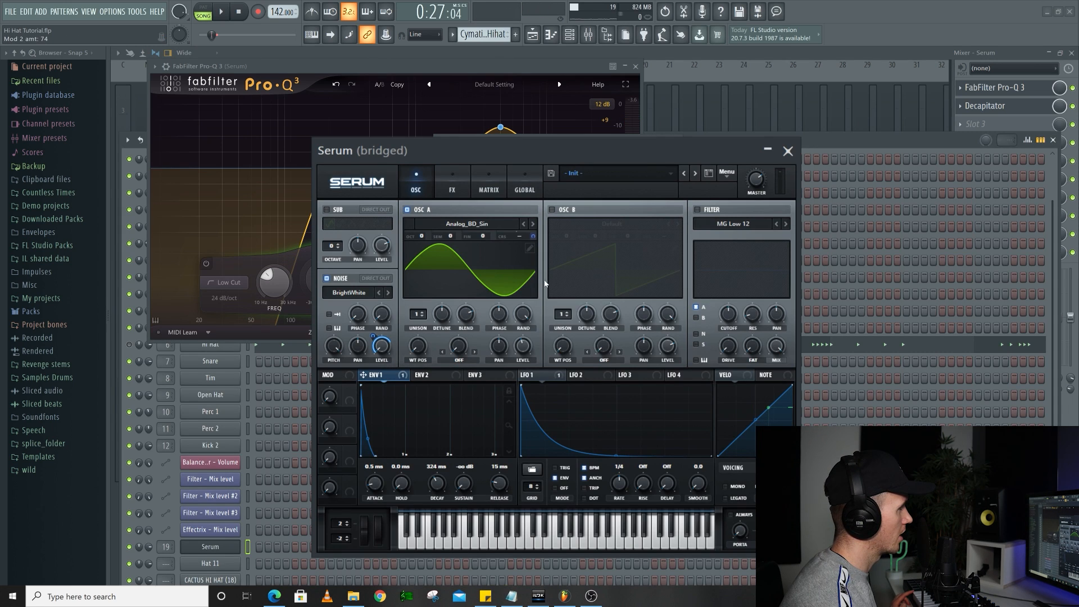
Step: Enable Serum's reverb and adjust its mix for modulation by Env 2, shaped with 481 ms decay and 0% sustain
click(1049, 104)
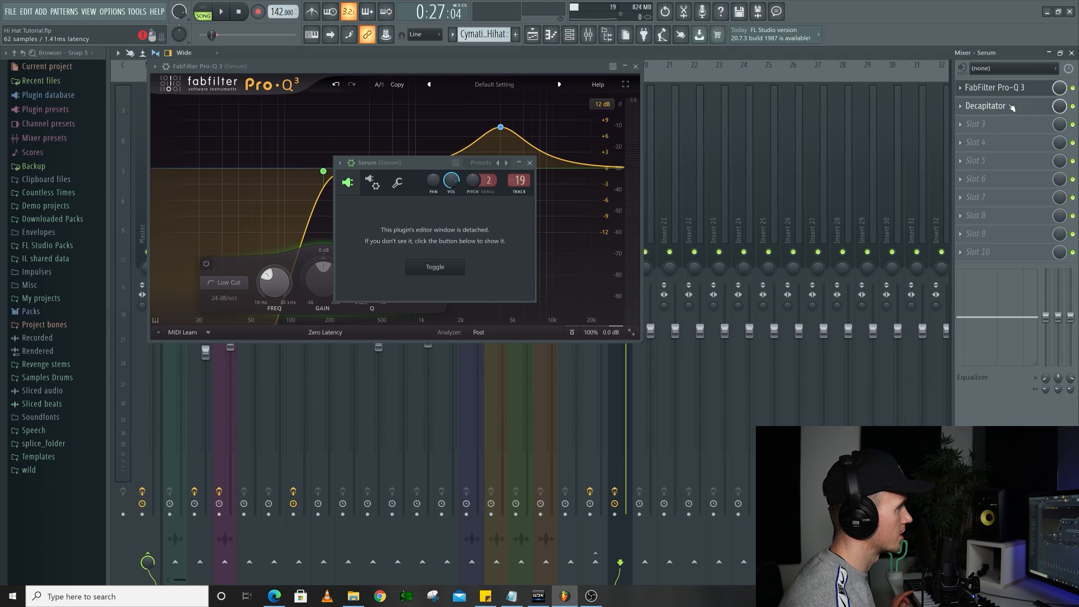
click(570, 35)
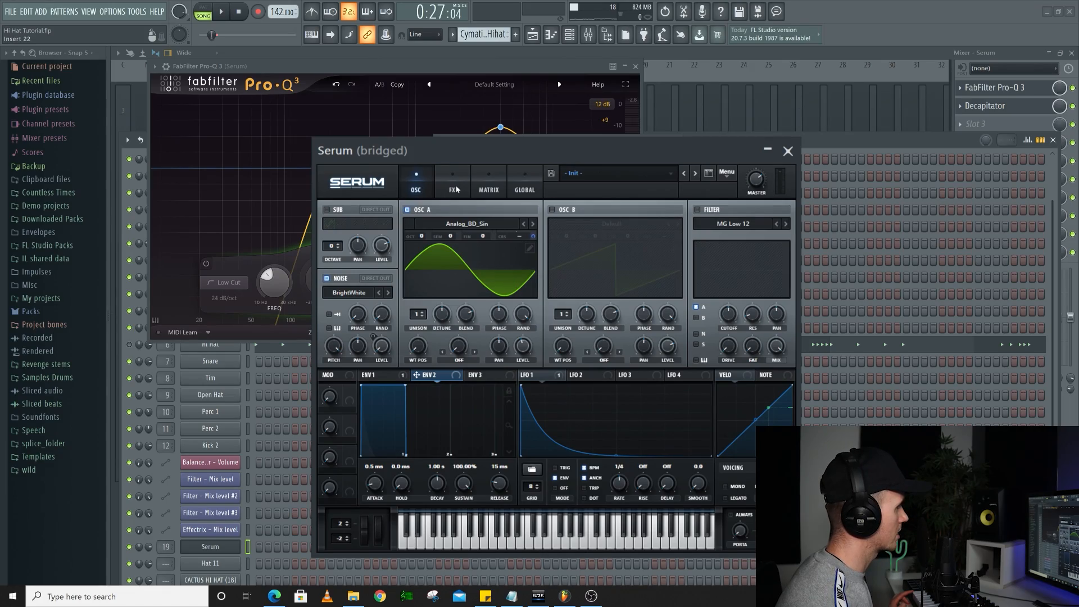
click(454, 188)
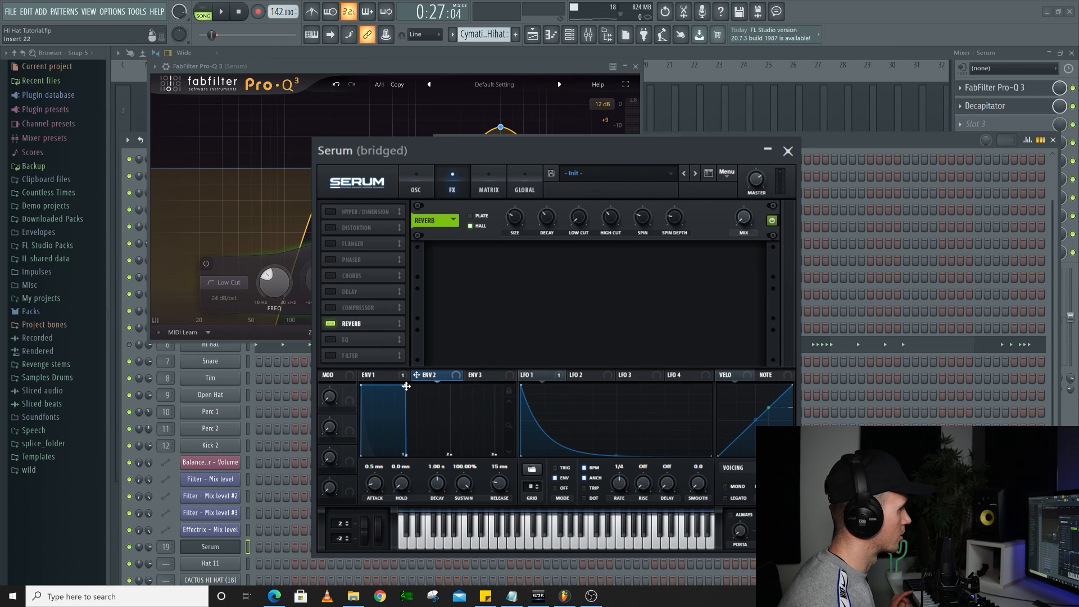
drag(406, 386, 381, 458)
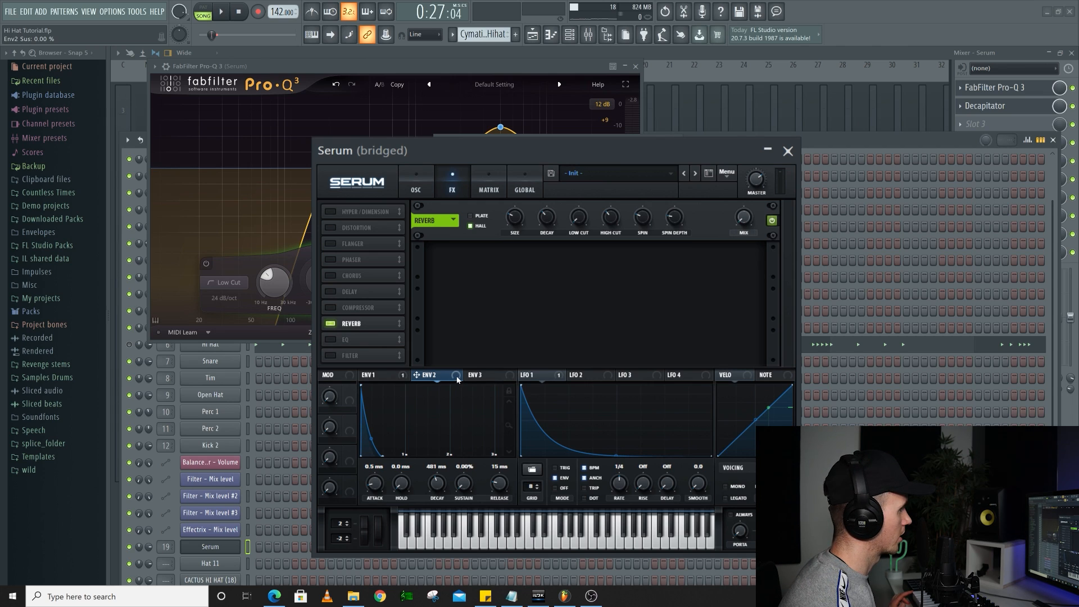
drag(745, 220, 739, 249)
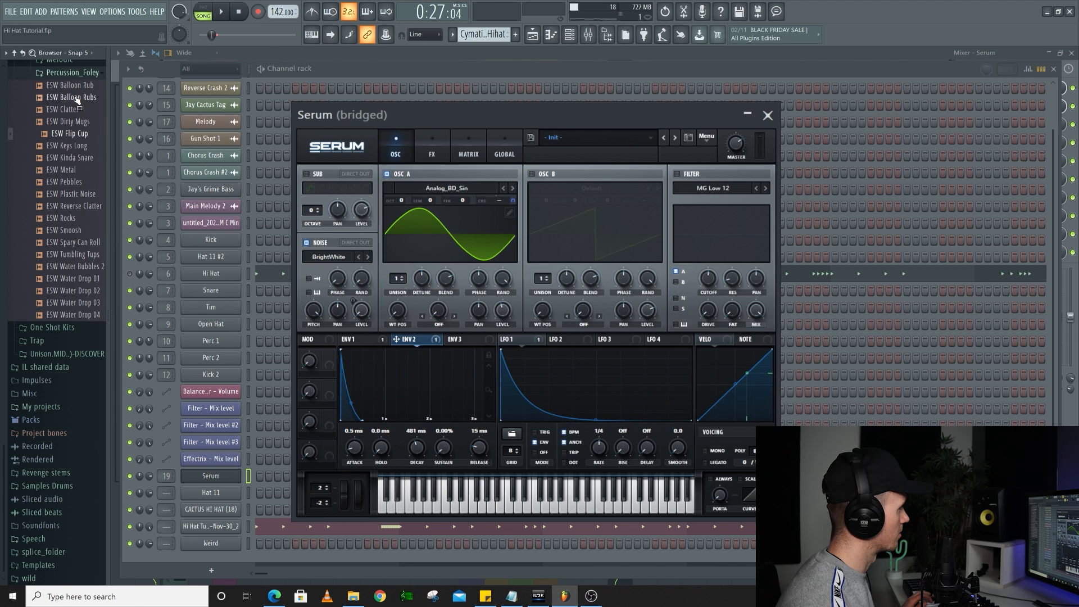
Step: Audition the Percussion_Foley samples, load ESW Metal into Serum's noise oscillator and reset the noise pitch
click(76, 98)
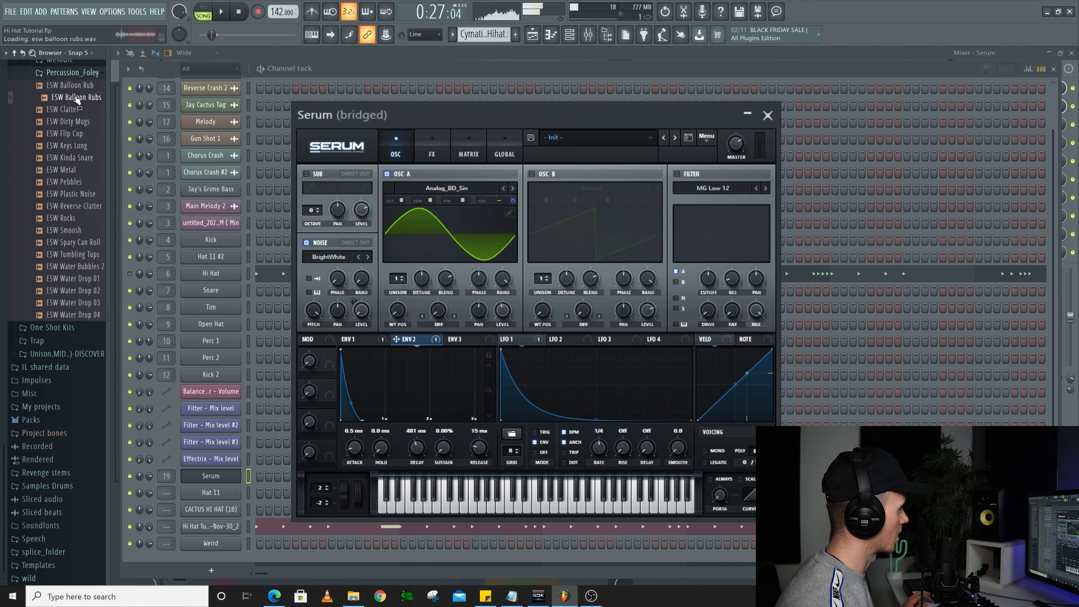
click(78, 111)
click(78, 123)
click(79, 135)
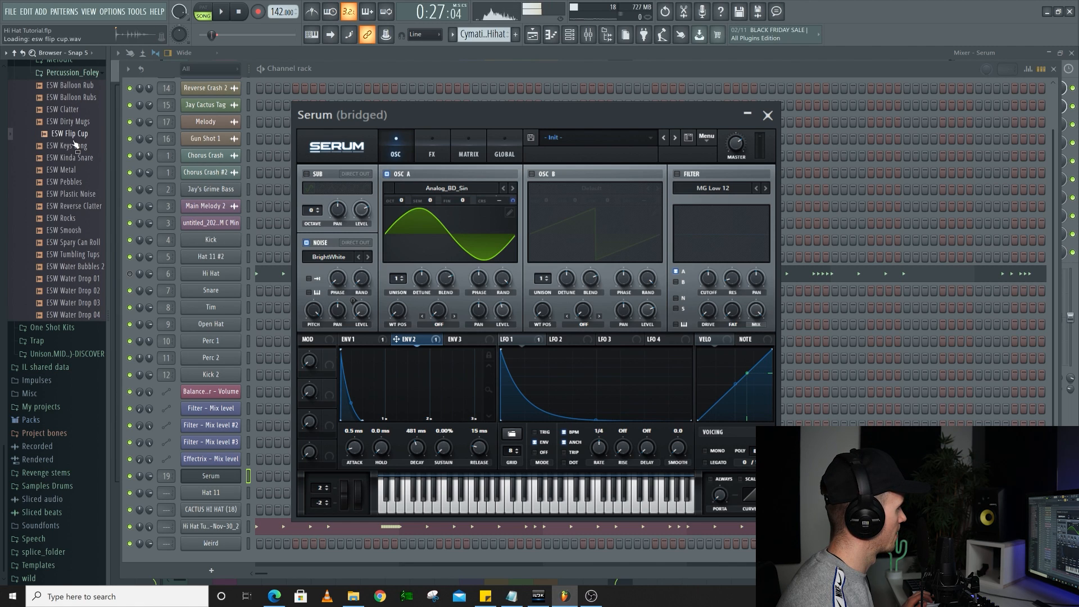
click(78, 147)
click(79, 159)
click(77, 171)
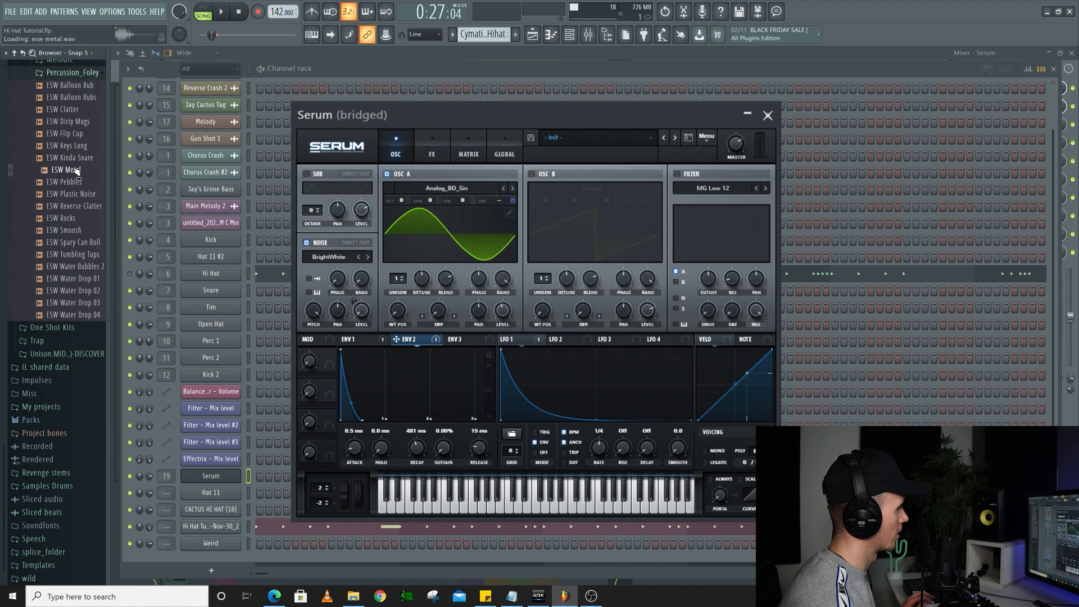
drag(77, 172, 309, 260)
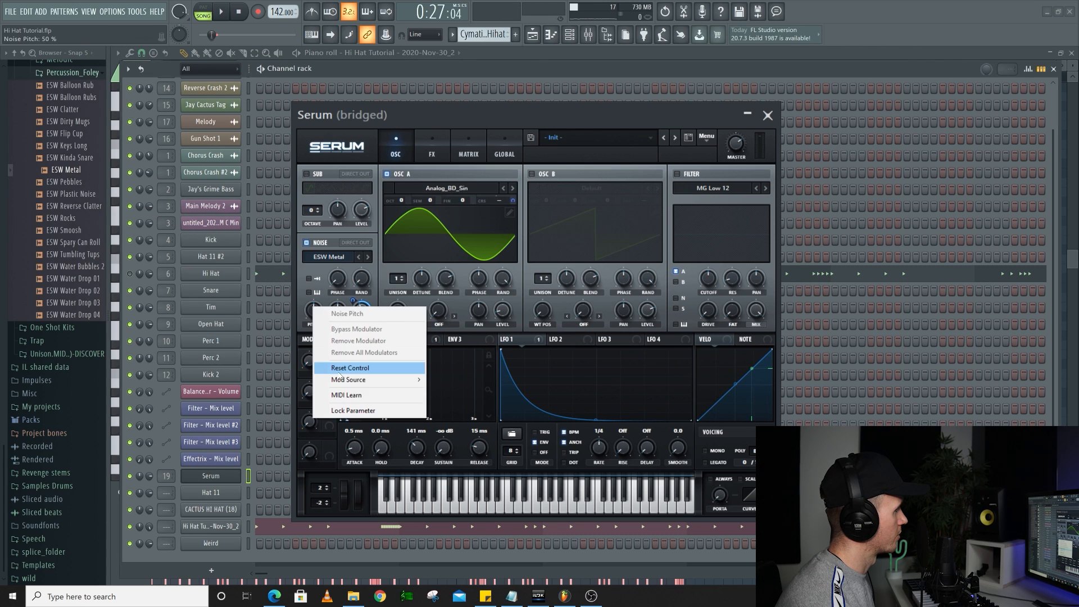
click(346, 368)
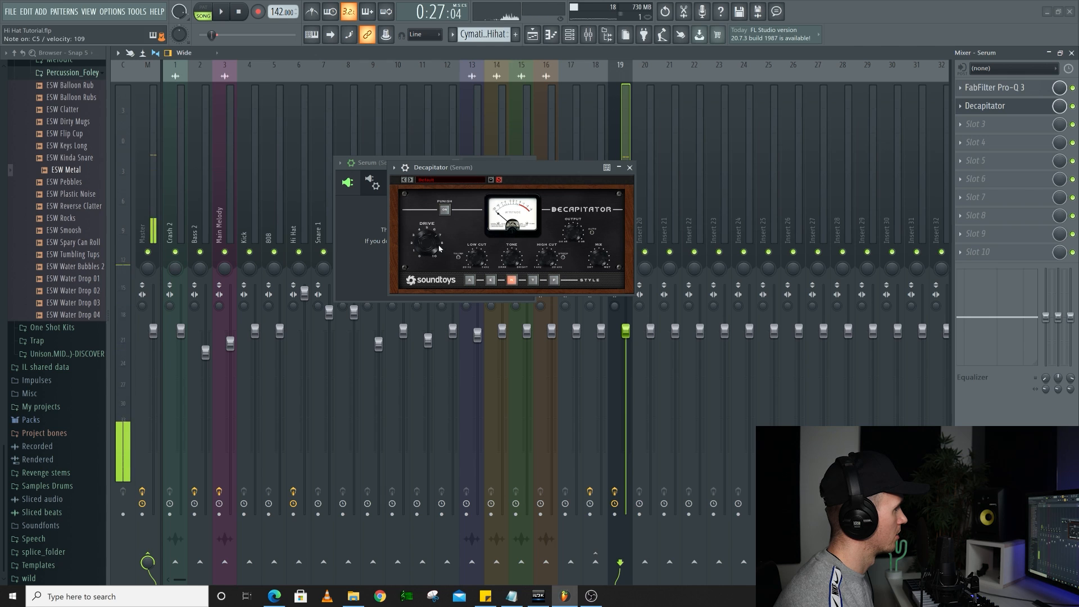
Step: Refine the snare sound by adjusting Decapitator's drive, Serum's Env 1 decay and the Fruity Chorus preset
drag(440, 246, 431, 244)
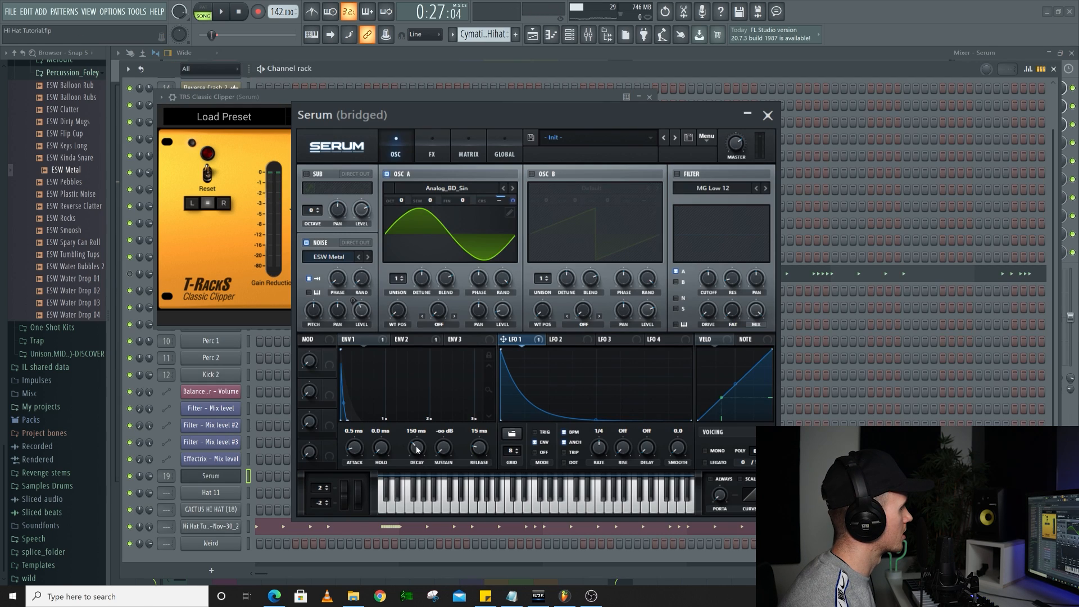
drag(416, 449, 417, 451)
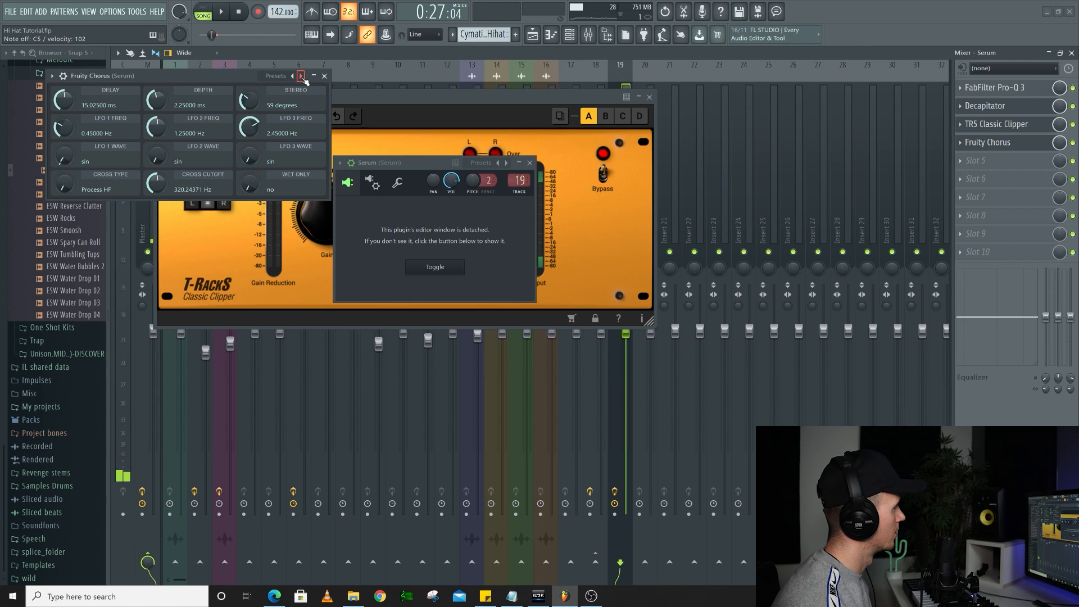
click(302, 76)
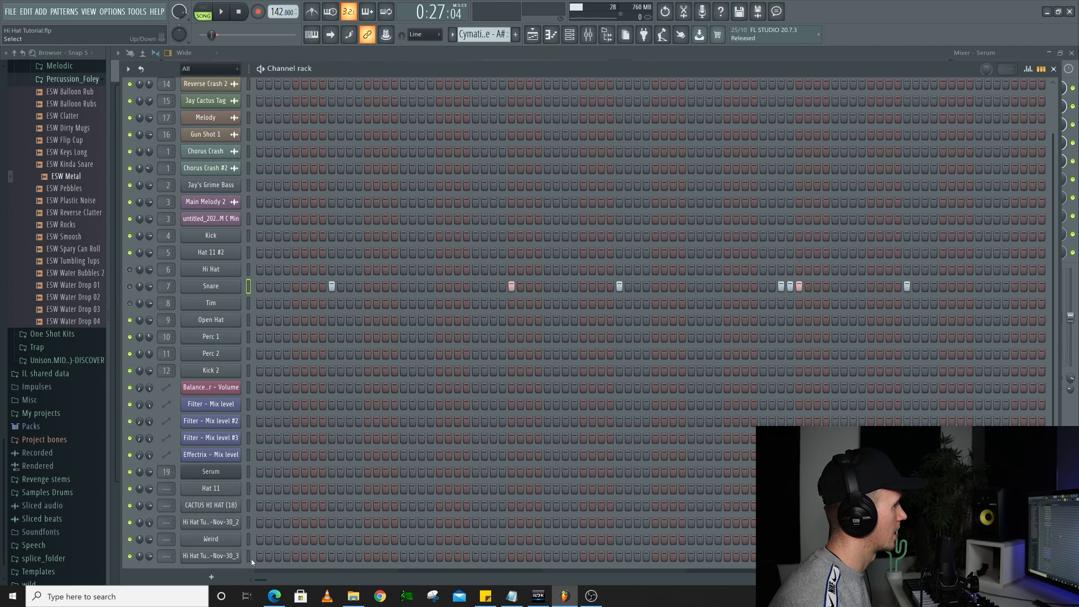
Step: Paste the snare steps into the newly recorded sample's channel, set it to cut itself and play the song
key(ctrl+v)
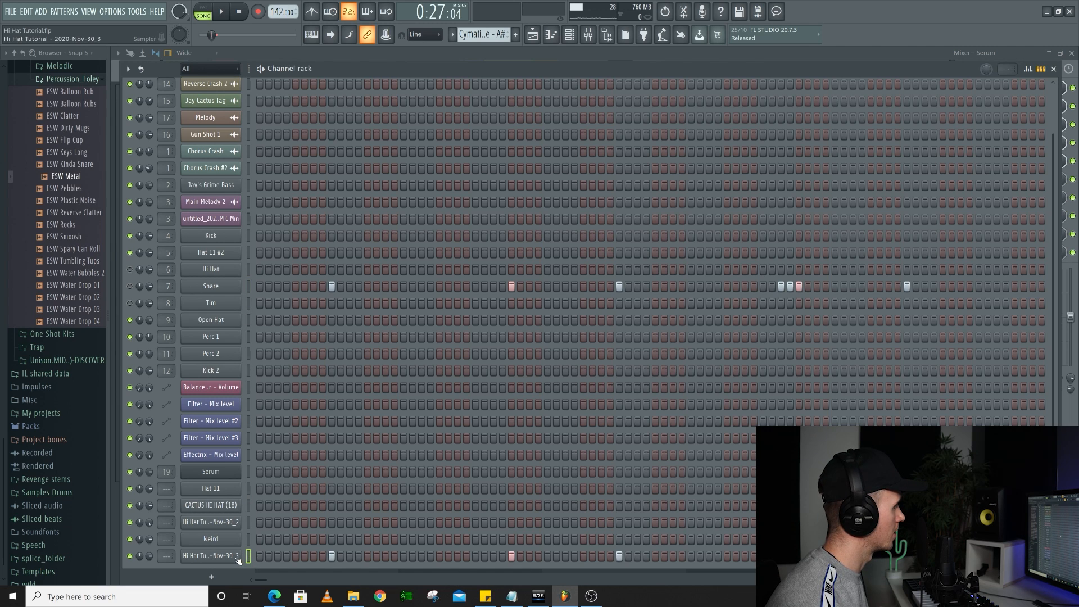
right_click(235, 561)
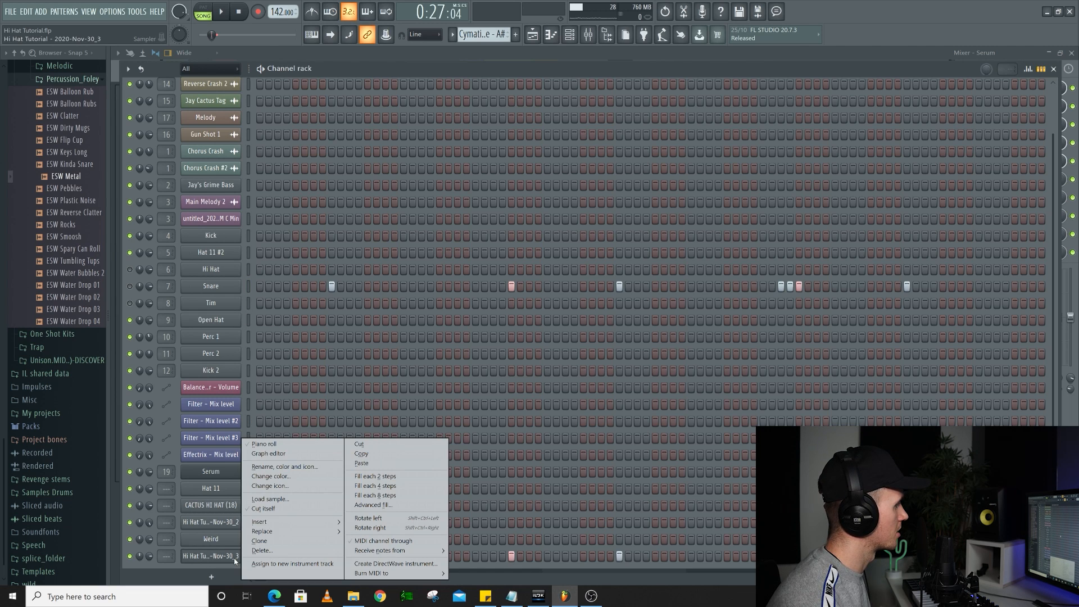
click(278, 510)
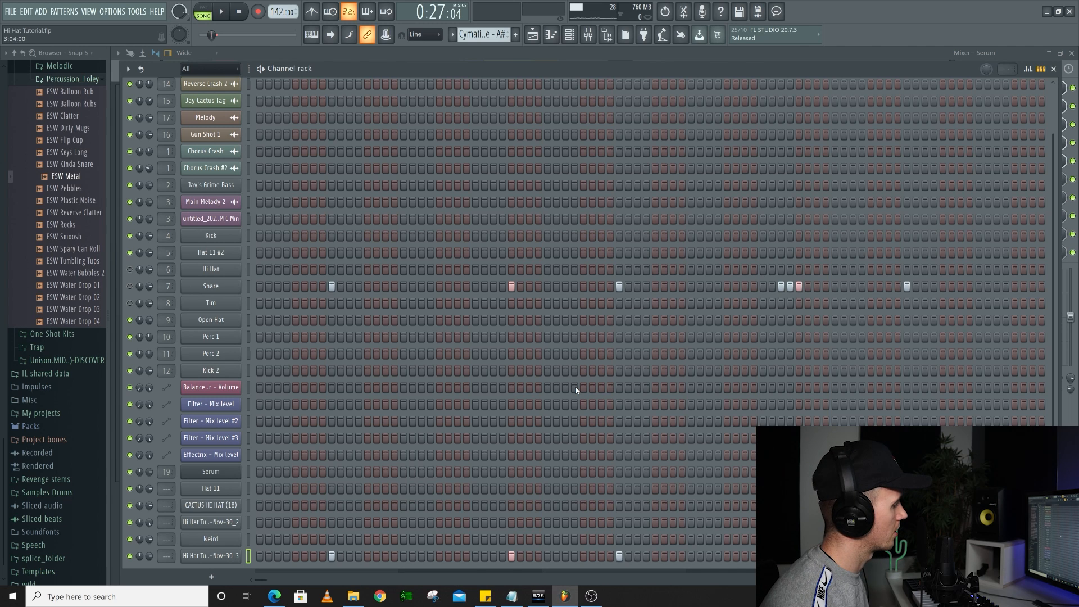
key(space)
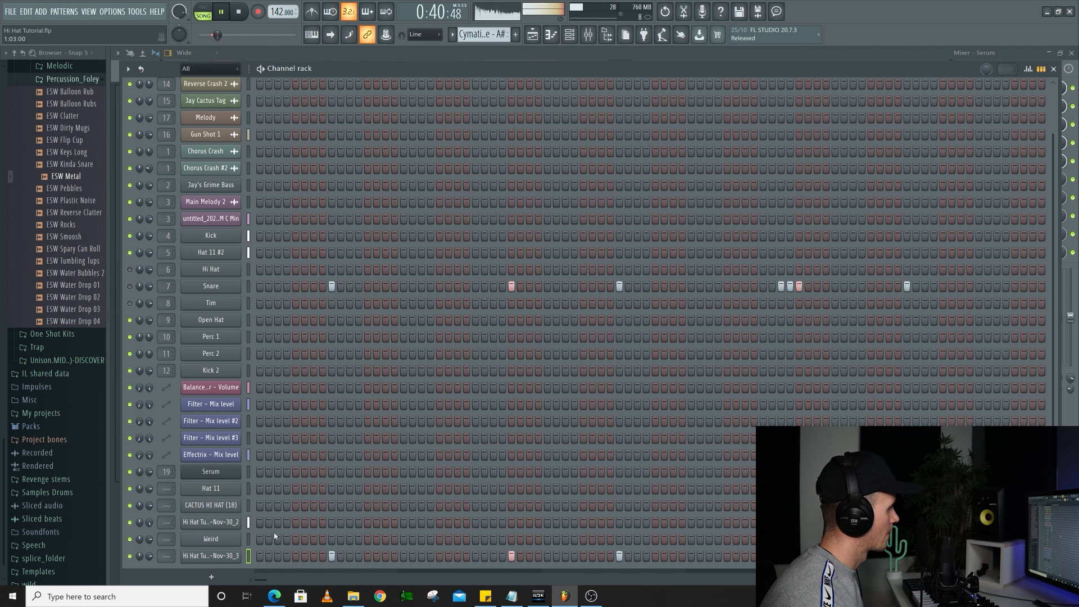
key(space)
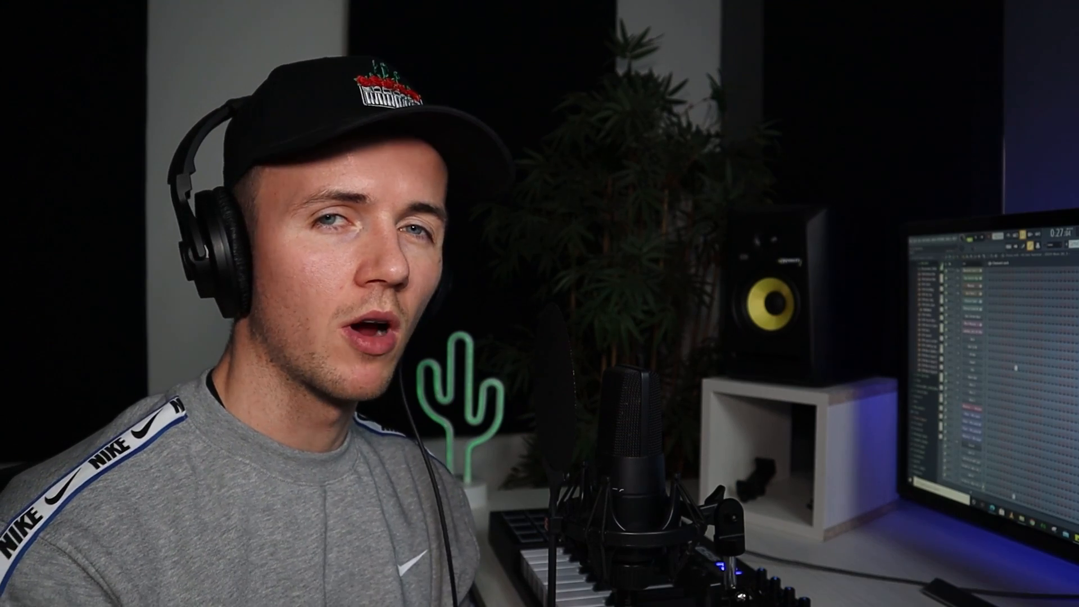